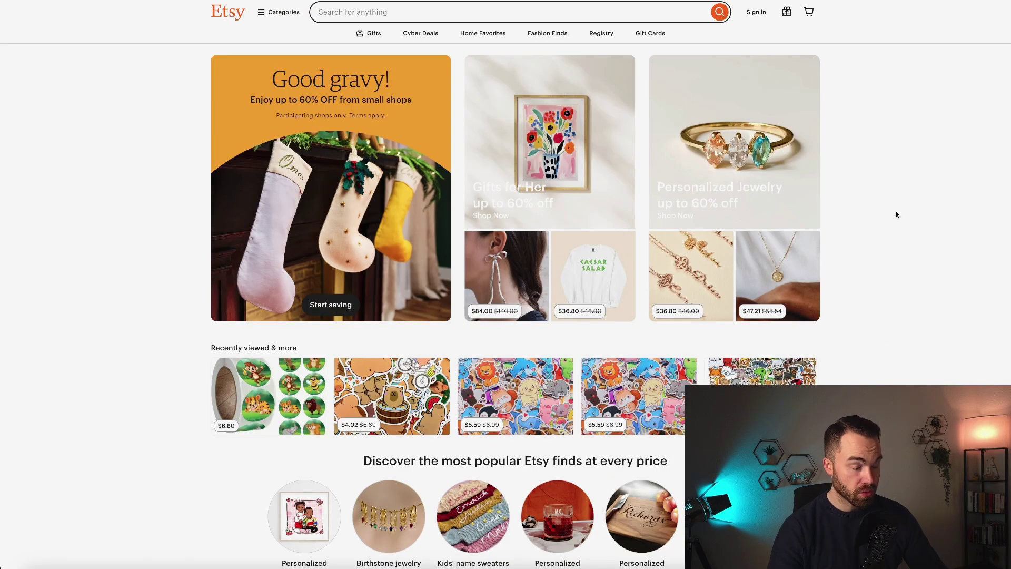
Save the Etsy region, language and currency settings from the page footer
scroll(896, 215, "down", 20)
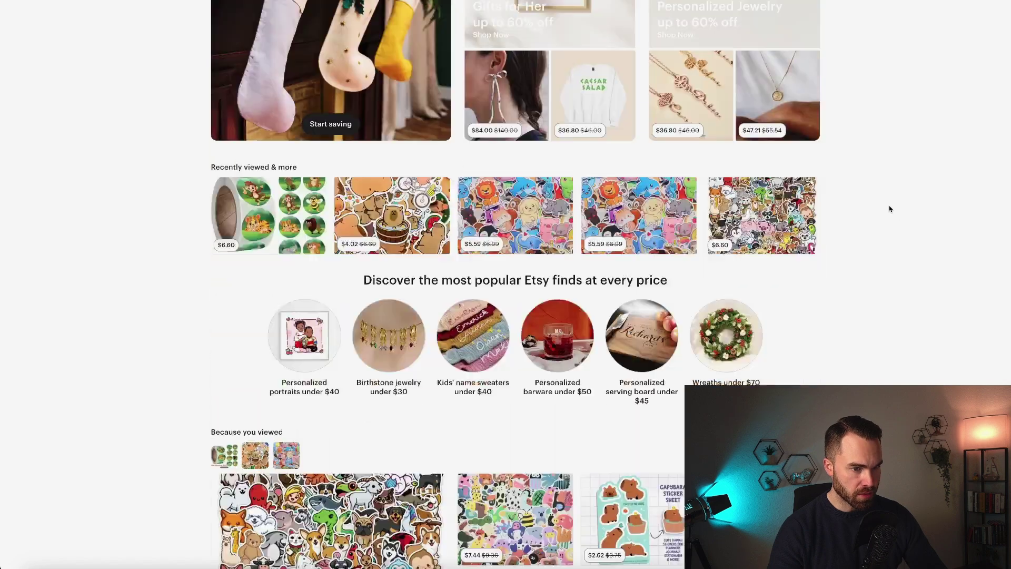
scroll(890, 209, "down", 20)
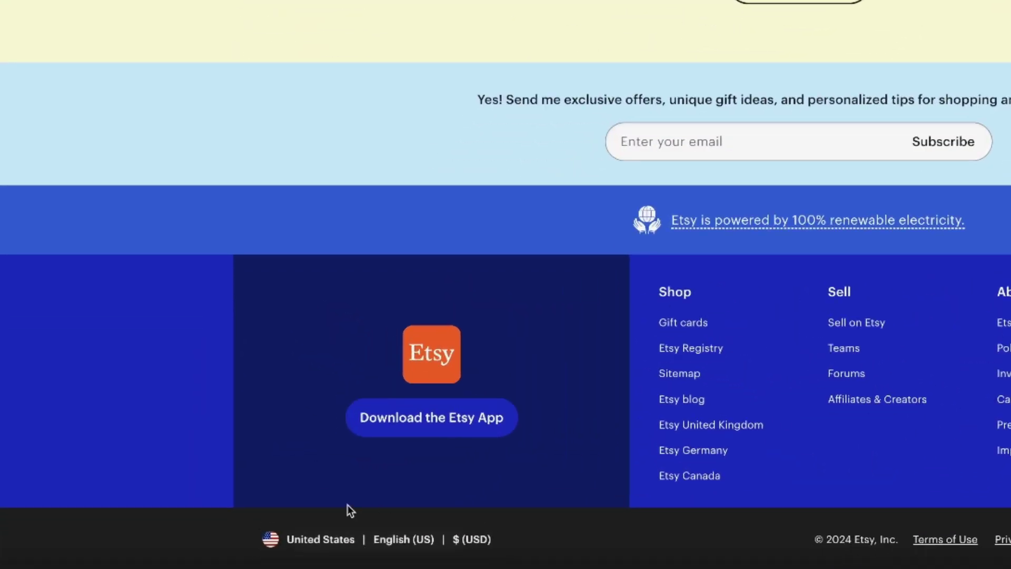
left_click(396, 548)
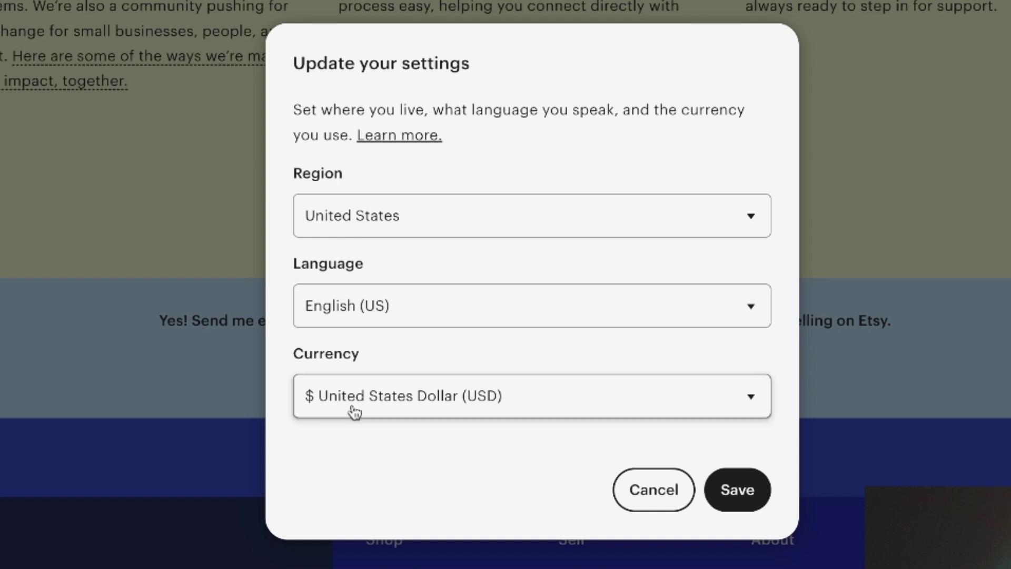
left_click(737, 489)
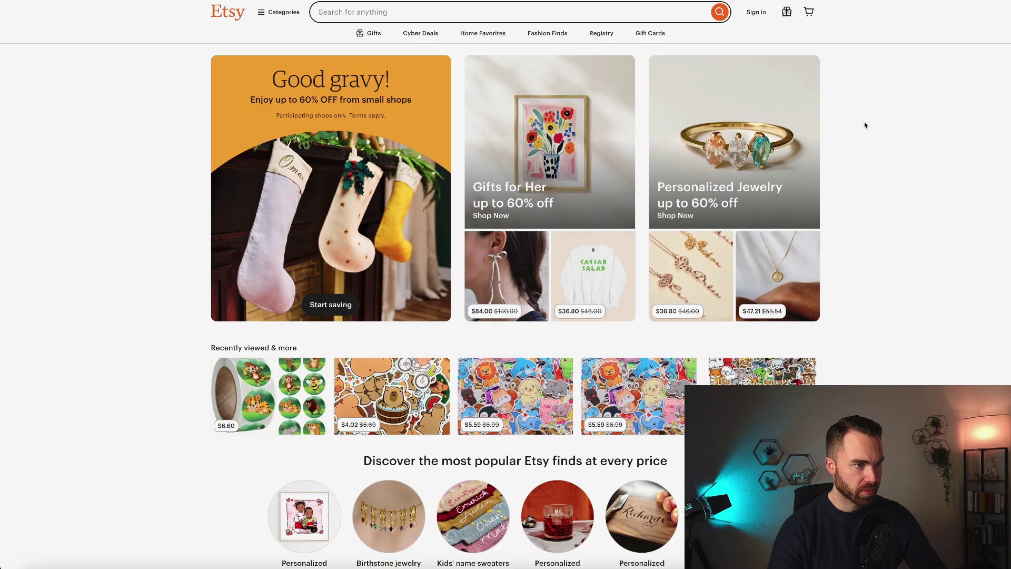
Search Etsy for 'kids animals stickers'
left_click(428, 14)
type("kids a")
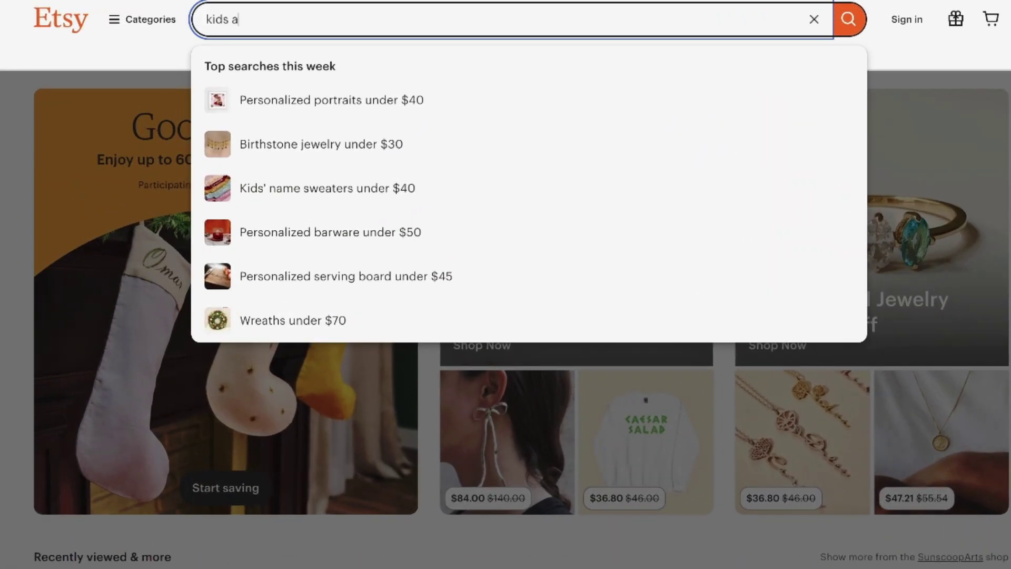
type("nimals stickers")
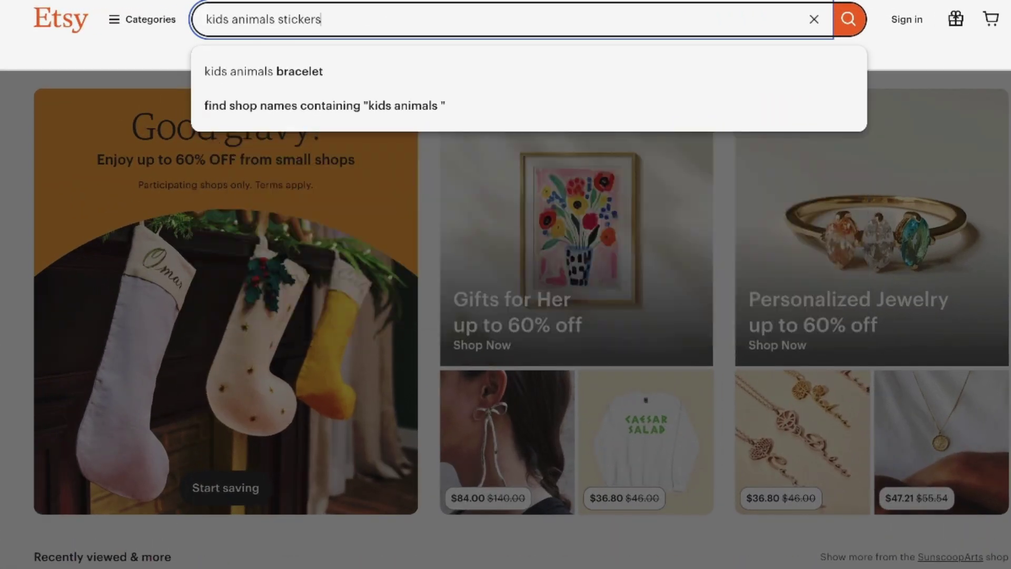
key("Return")
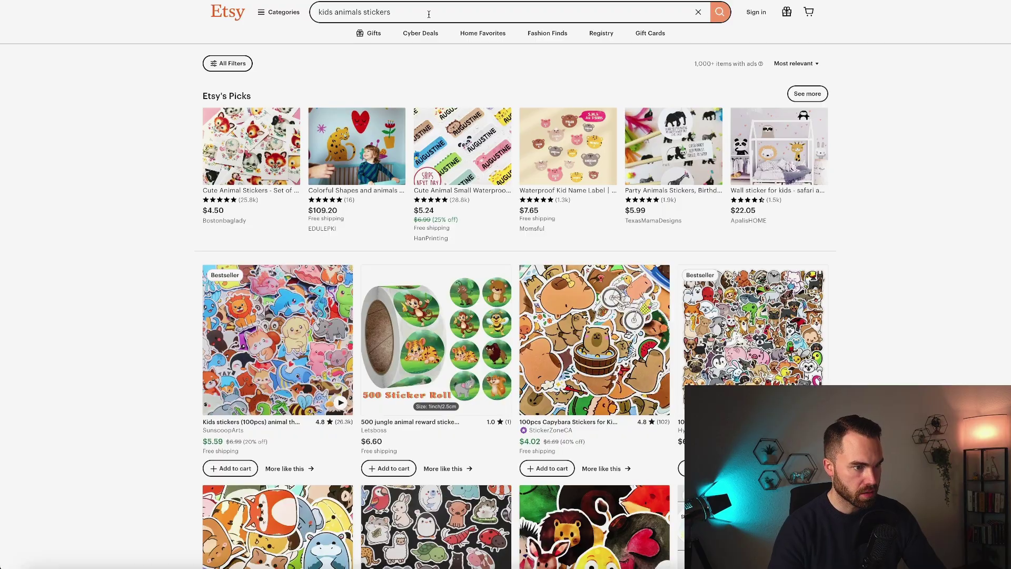
scroll(176, 181, "down", 3)
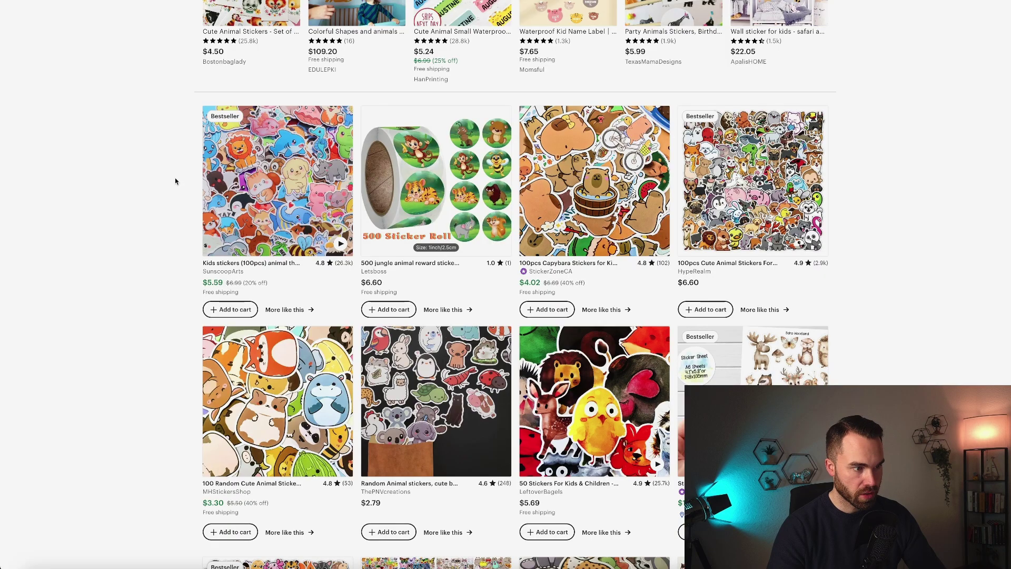
Browse best-selling animal sticker listings, including 100pcs Cute Animal Stickers, and view their photos
right_click(232, 265)
left_click(249, 269)
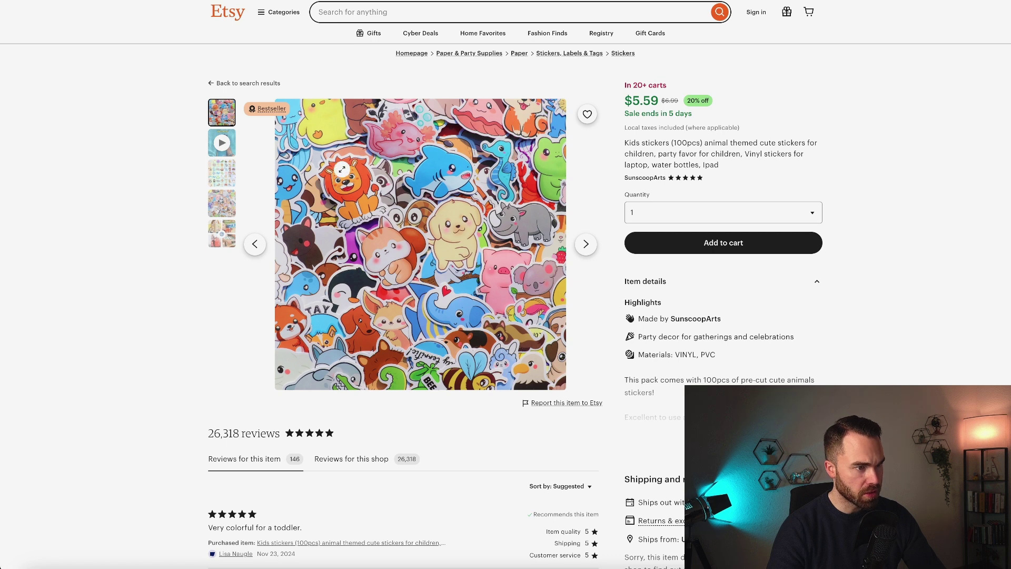
left_click(222, 177)
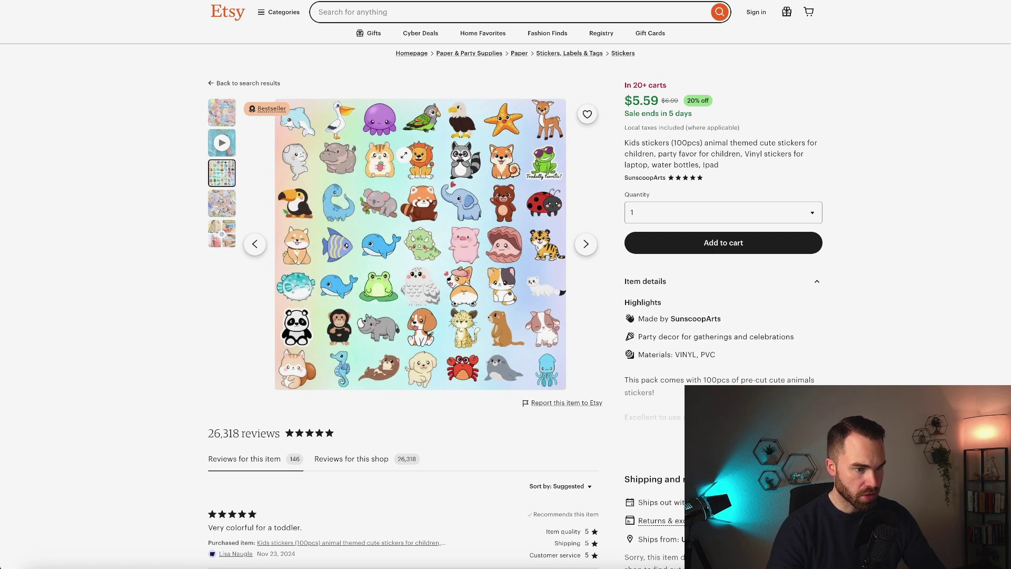
left_click(223, 208)
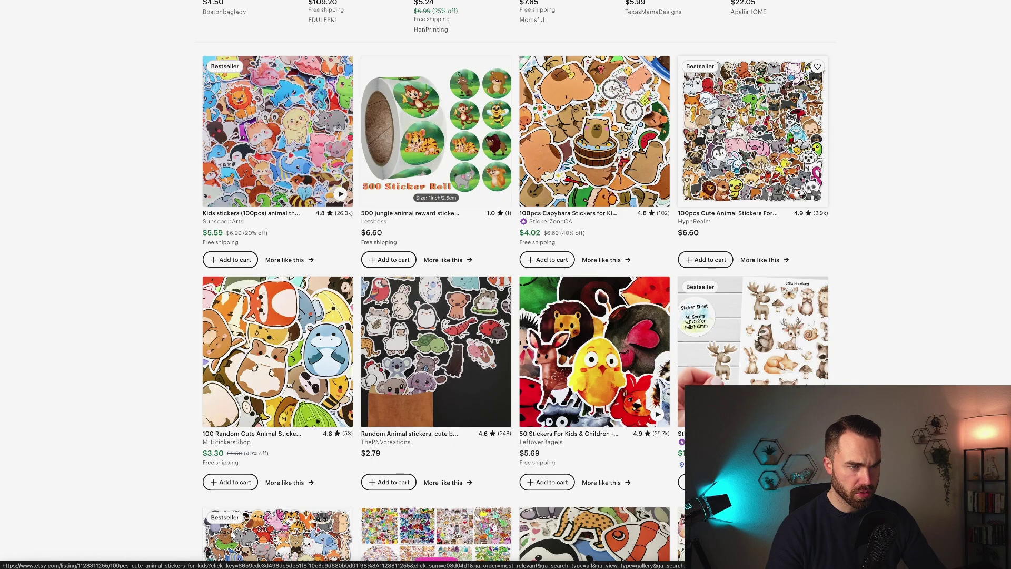
left_click(736, 214)
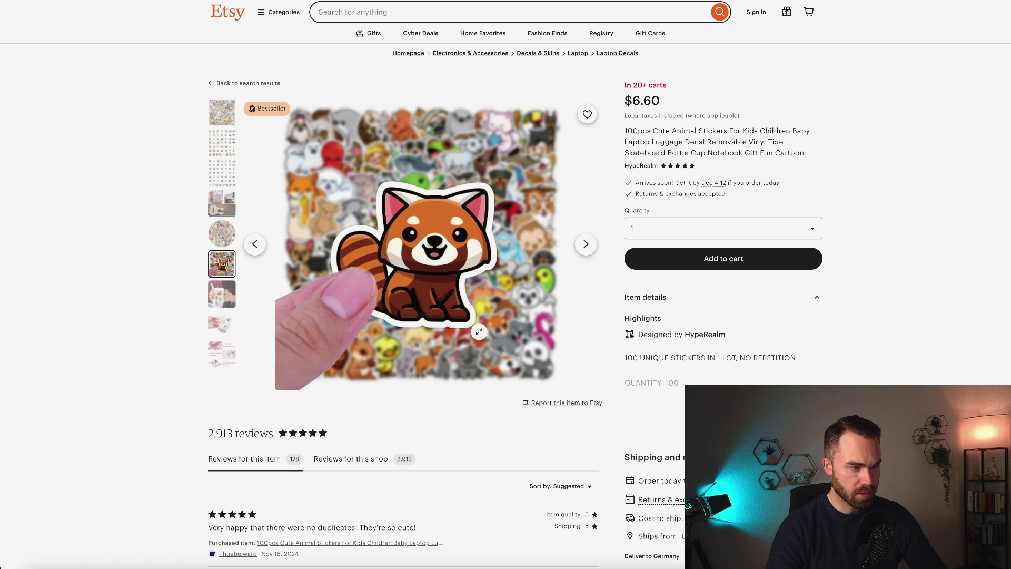
left_click(485, 322)
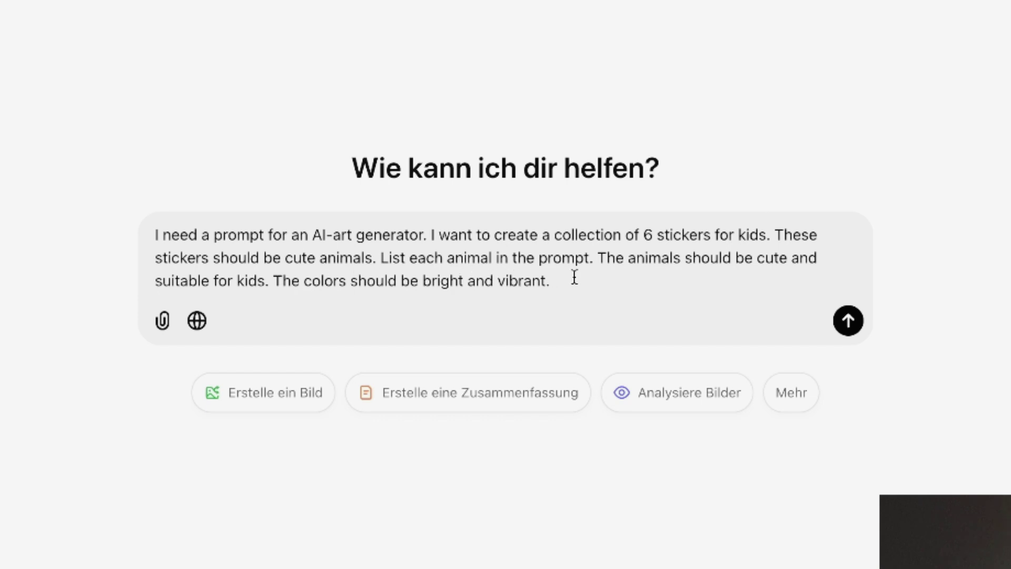
Send the request and select ChatGPT's kitten, puppy, bunny, parrot, dolphin and elephant prompt
key("Return")
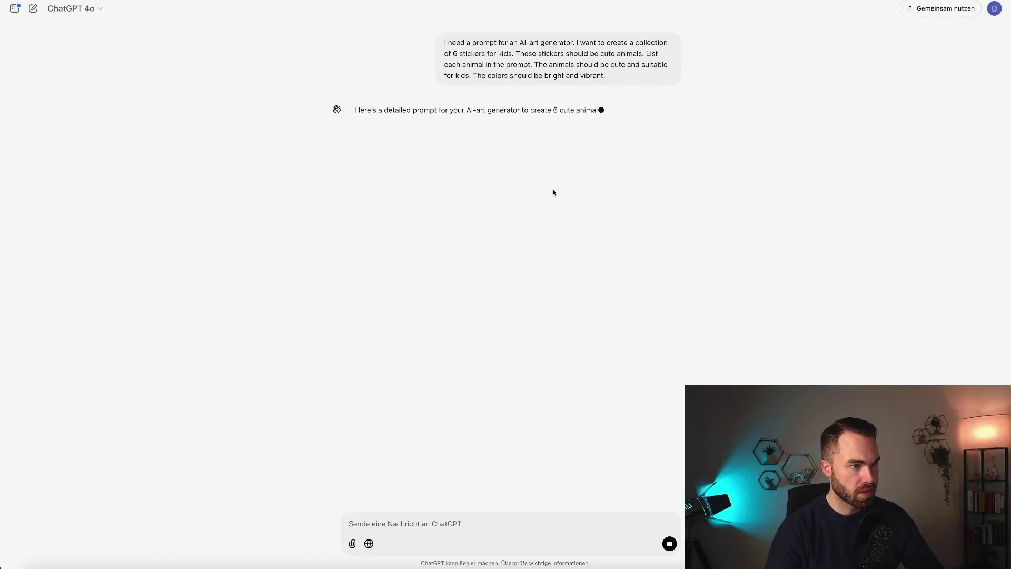
left_click_drag(388, 167, 509, 245)
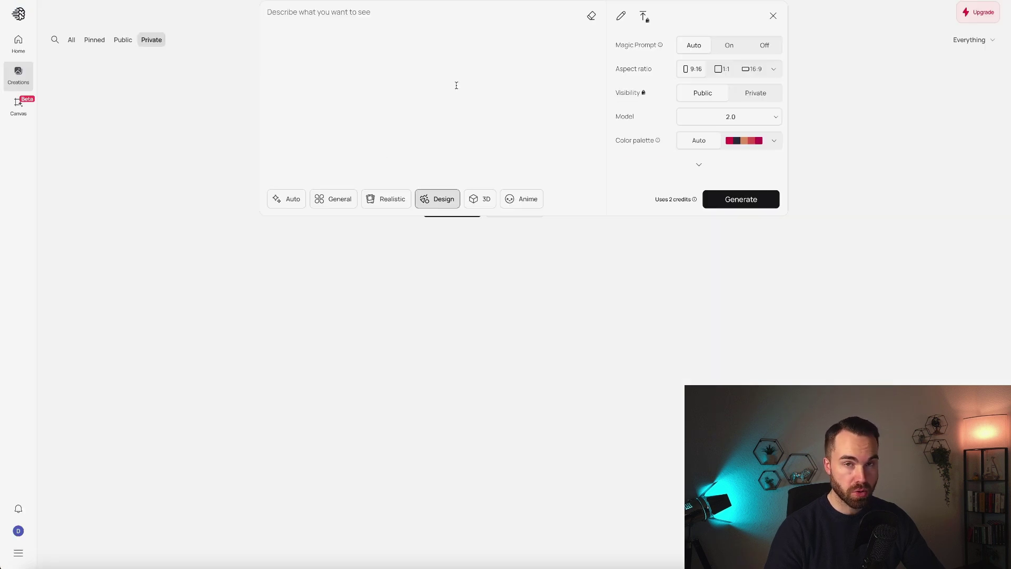
Paste the six-animal sticker prompt and generate it in Design style
type("A collection of 6 adorable and cute animal stickers designed for kids, each featuring a single bright and vibrant animal character. The animals are: a playful kitten, a cheerful puppy, a colorful parrot, a happy bunny, a smiling dolphin, and a friendly baby elephant. Each sticker should have a unique and fun design with bold outlines, expressive cartoon-style eyes, and vibrant colors like pink, blue, yellow, and green. The background for each sticker should be minimal or shaped to complement the animal, such as stars, hearts, or clouds, to make them appealing and playful for kids. All stickers should look cohesive as a set")
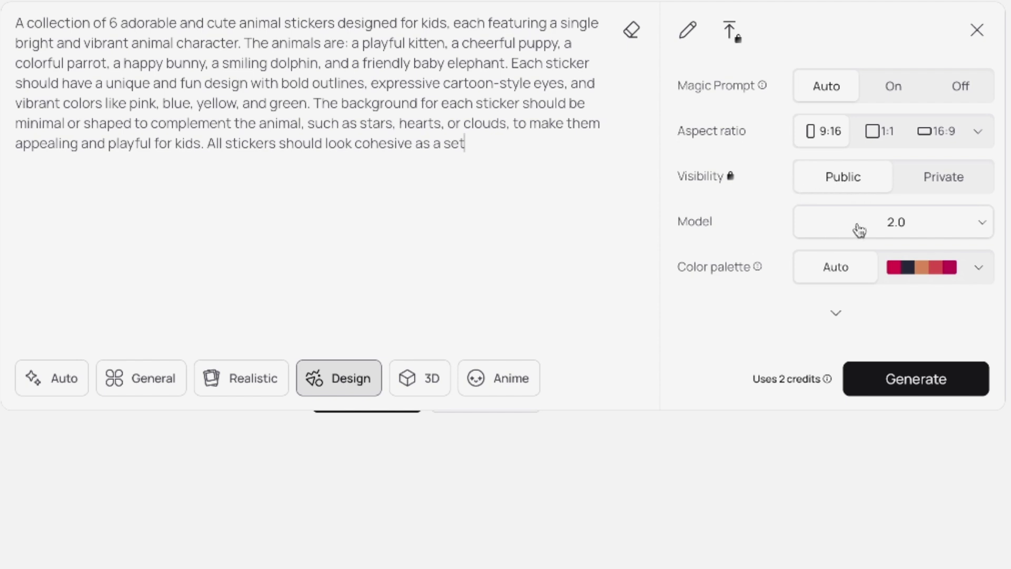
mouse_move(773, 269)
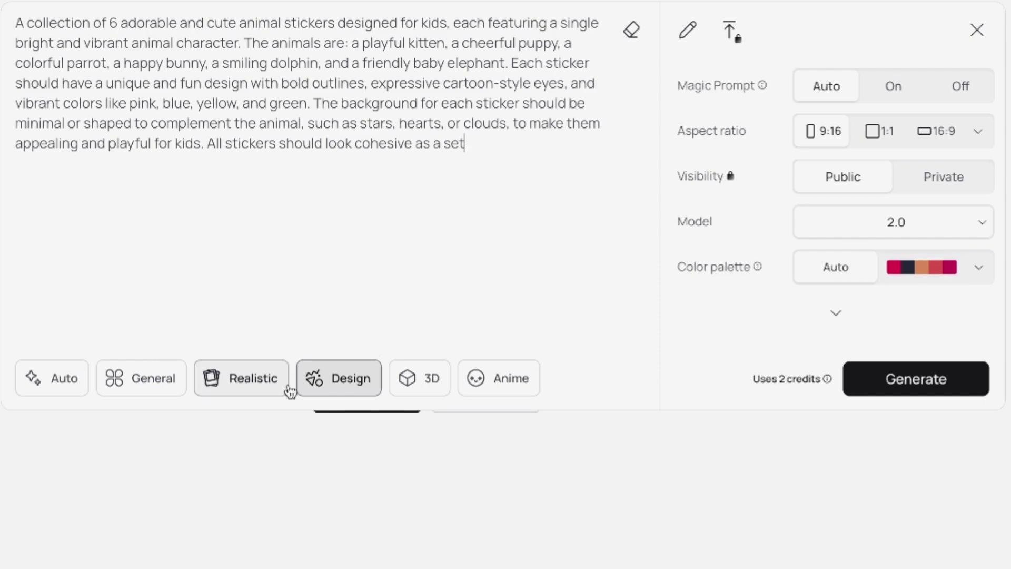
left_click(927, 379)
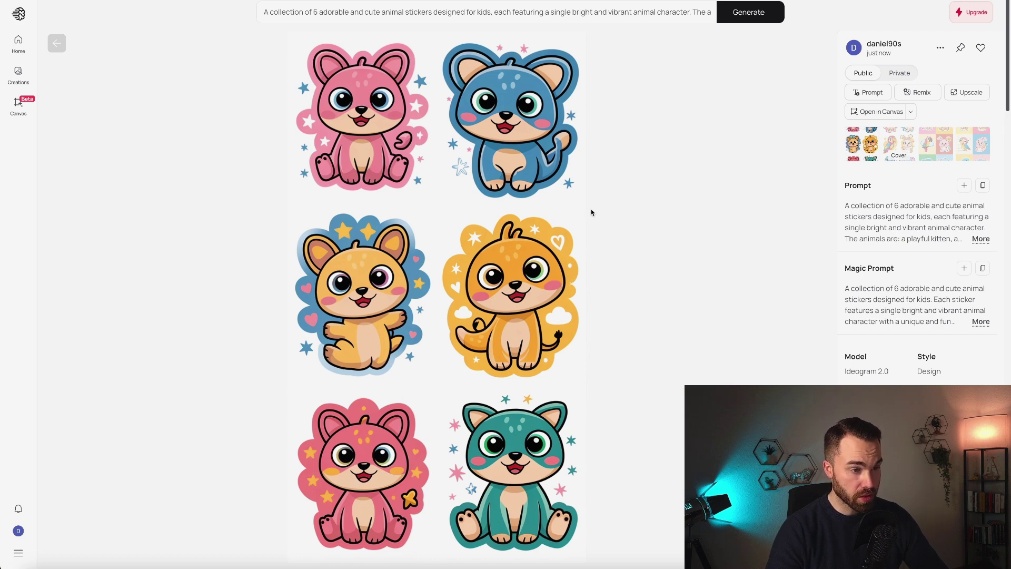
View the second, third (coloured tiles) and fourth animal sticker variations
left_click(901, 141)
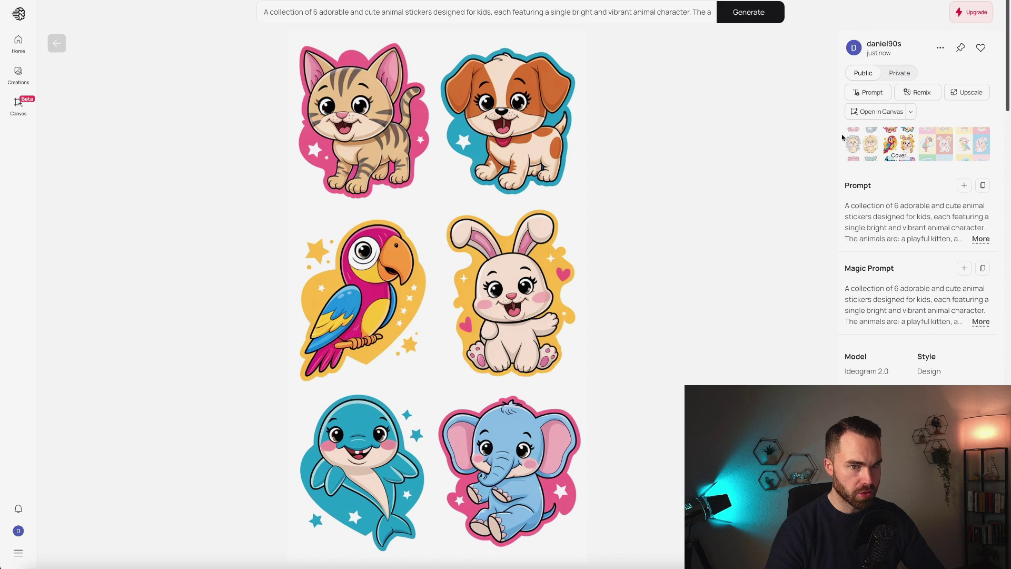
left_click(943, 144)
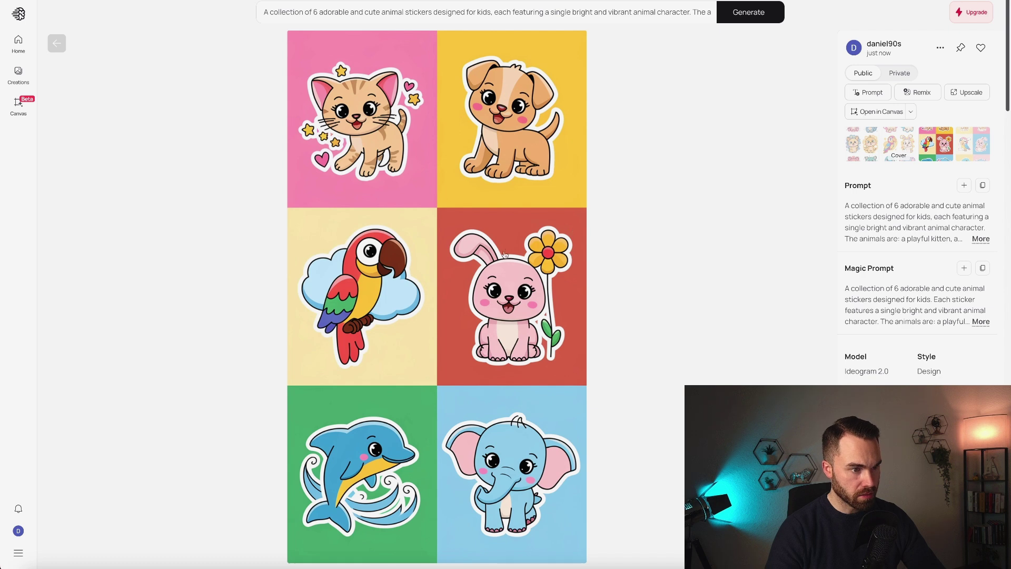
left_click(976, 145)
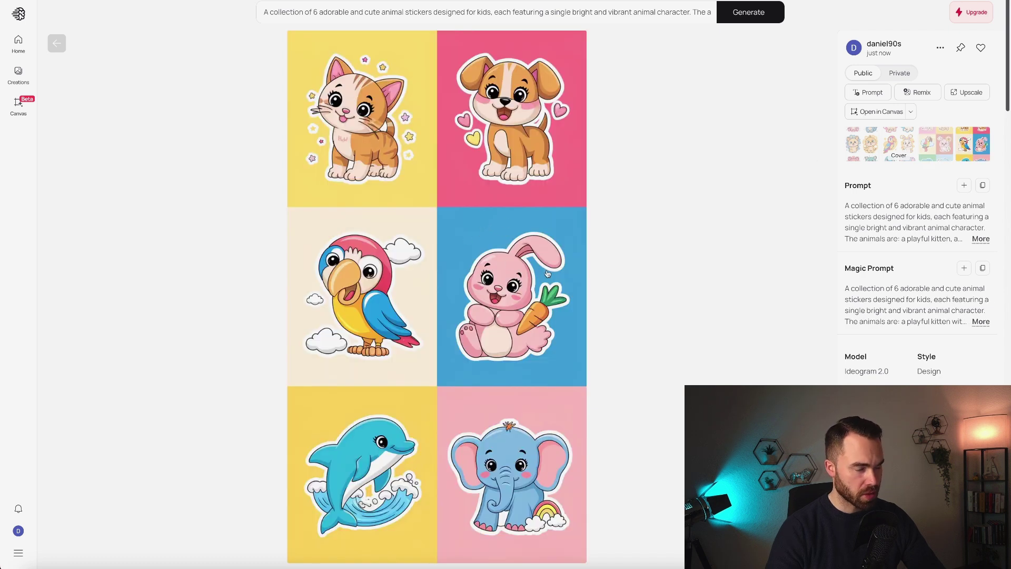
Remove 'A collection of', the colour list and background sentences, add 'White background', regenerate
left_click(511, 12)
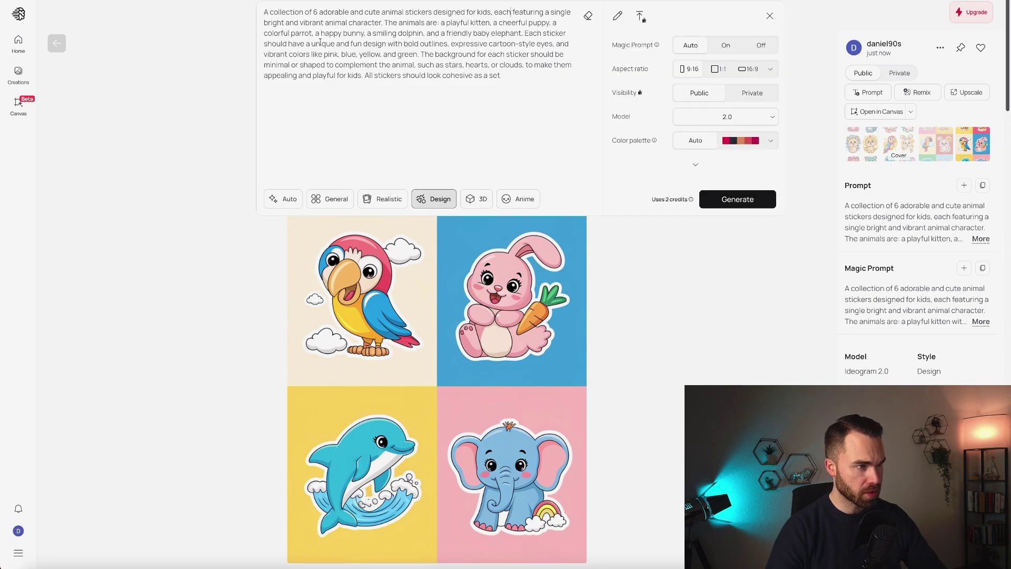
left_click_drag(312, 10, 262, 12)
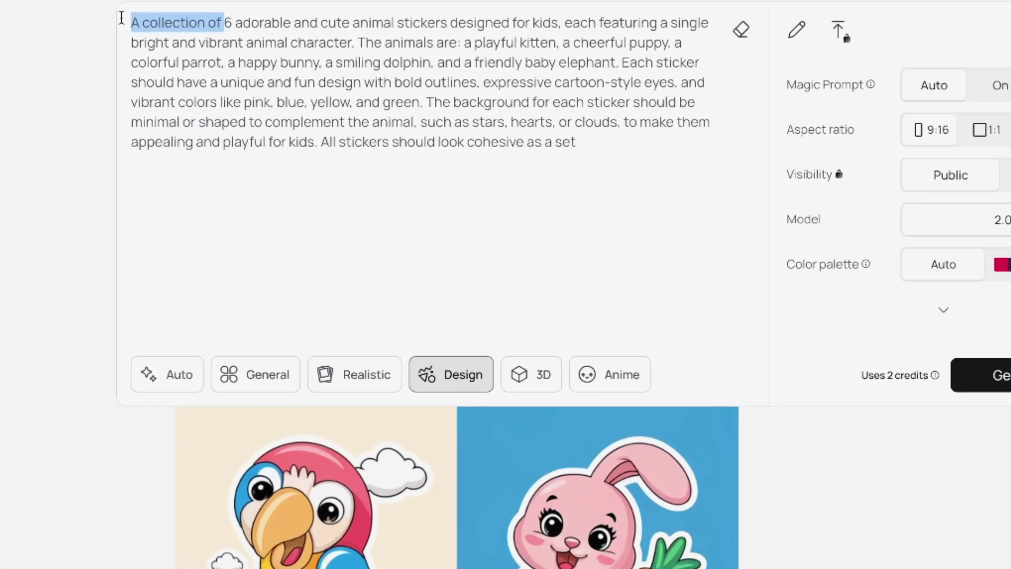
key("BackSpace")
left_click_drag(371, 54, 289, 53)
left_click_drag(122, 118, 64, 124)
key("BackSpace")
key("ctrl+shift+End")
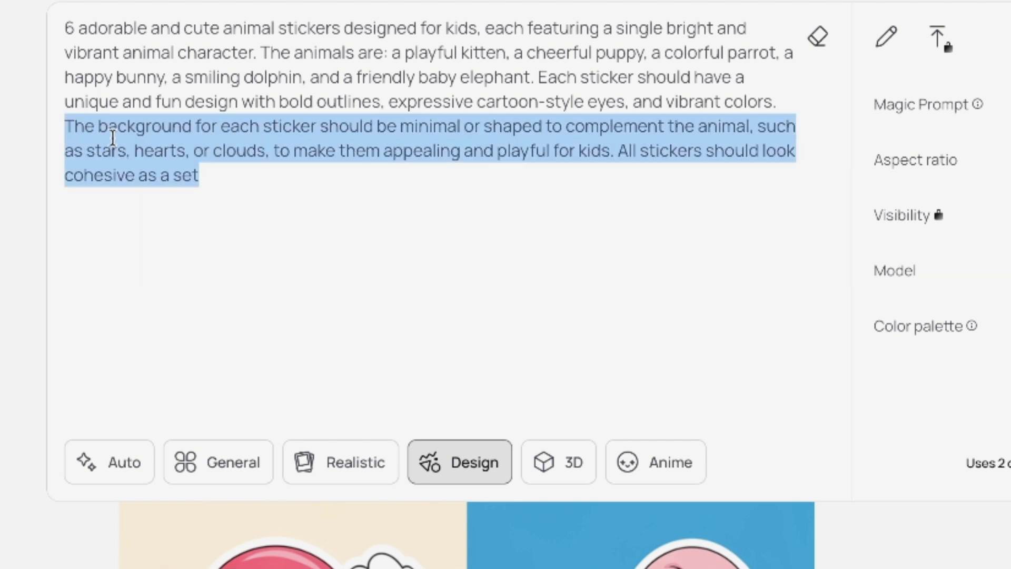
key("BackSpace")
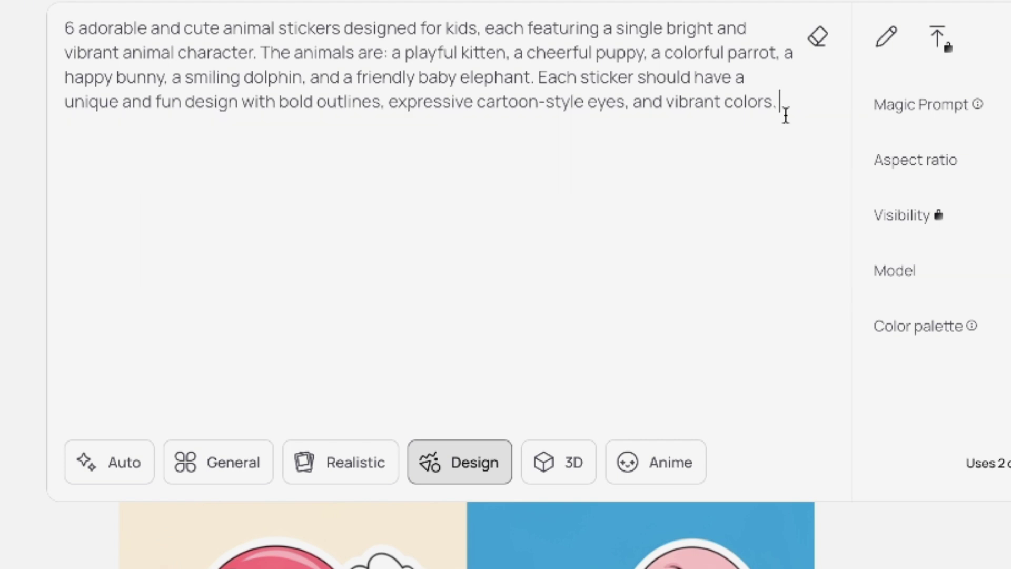
type("White background")
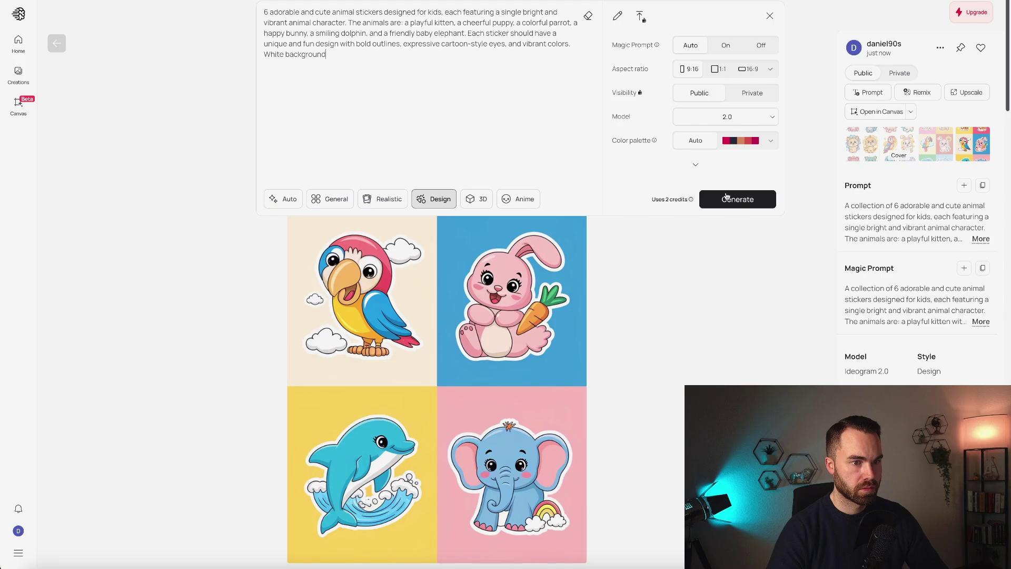
left_click(736, 199)
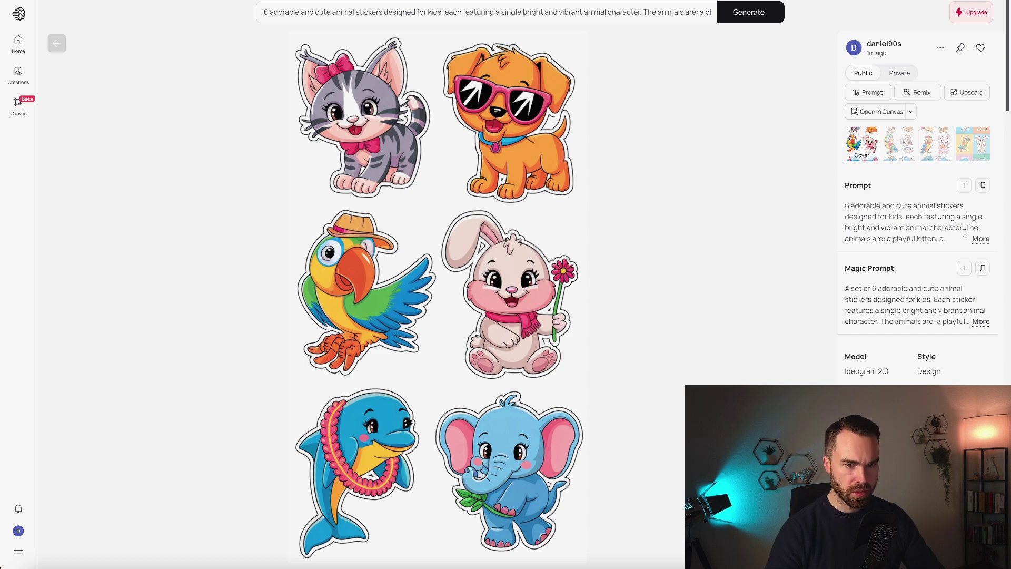
Expand the full prompt, flip through the variations, and return to the white-background animal set
left_click(981, 239)
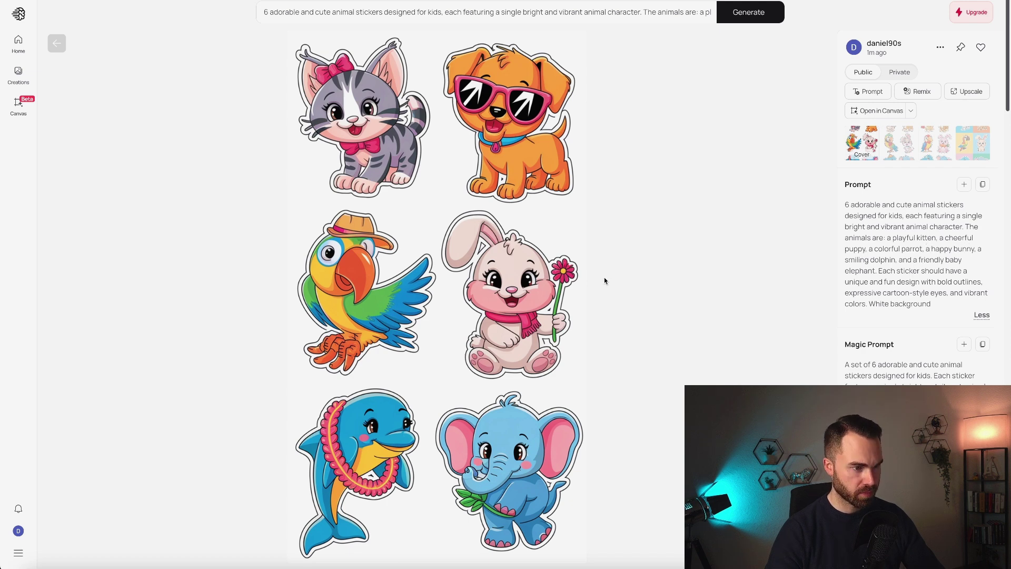
left_click(903, 146)
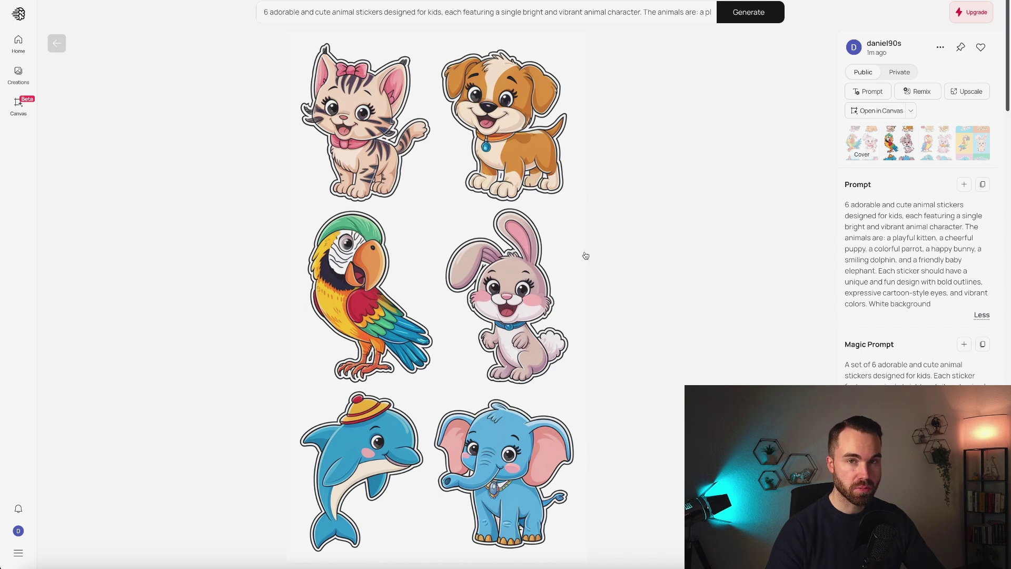
key("Right")
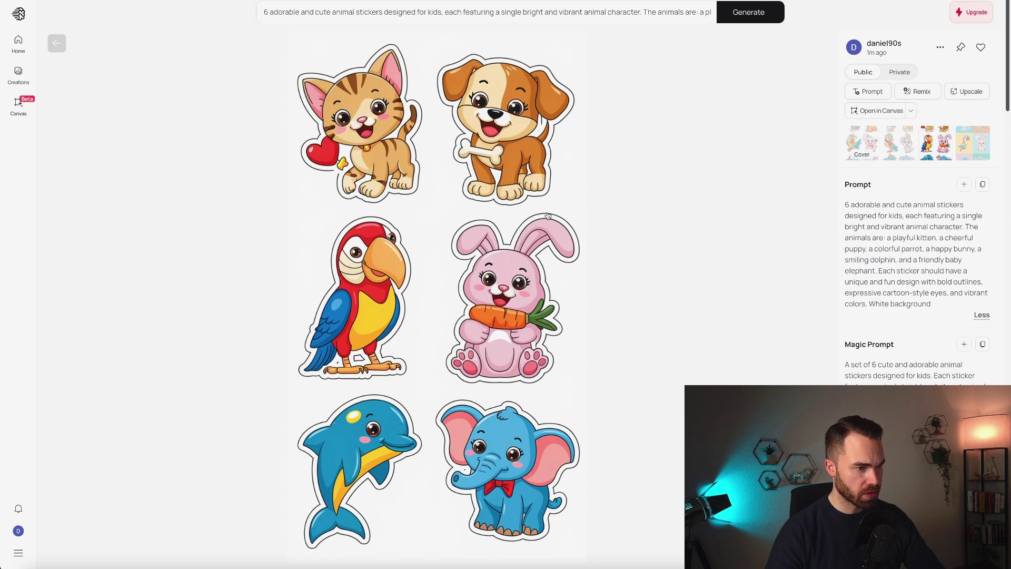
key("Right")
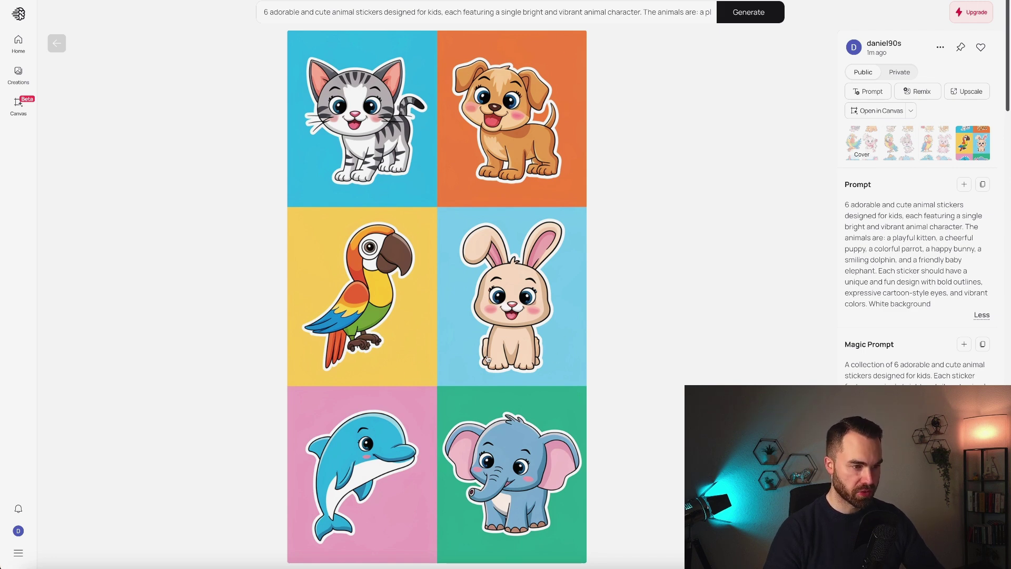
key("Left")
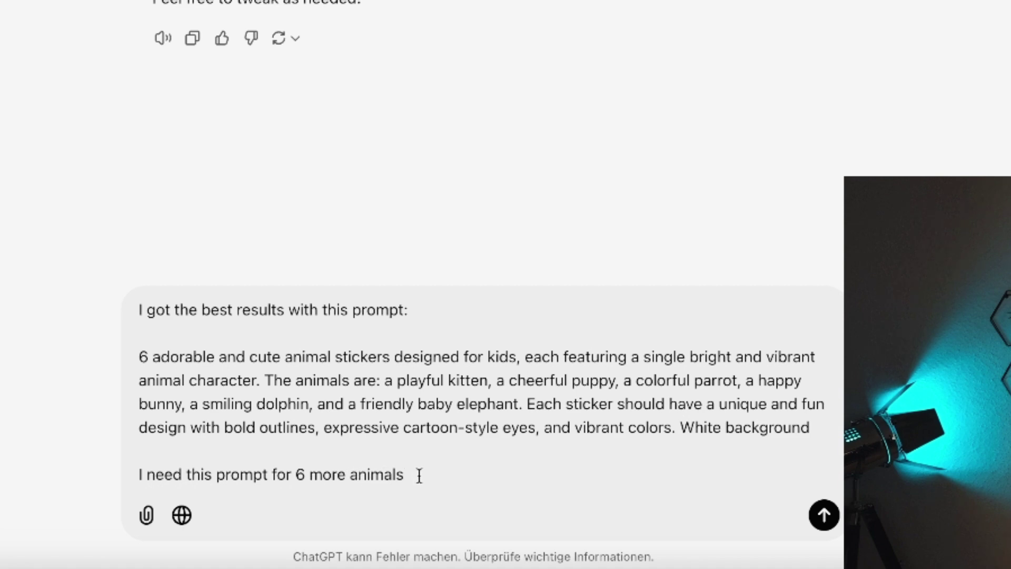
Ask for the prompt with 6 more animals and select the returned panda-to-giraffe prompt
key("Return")
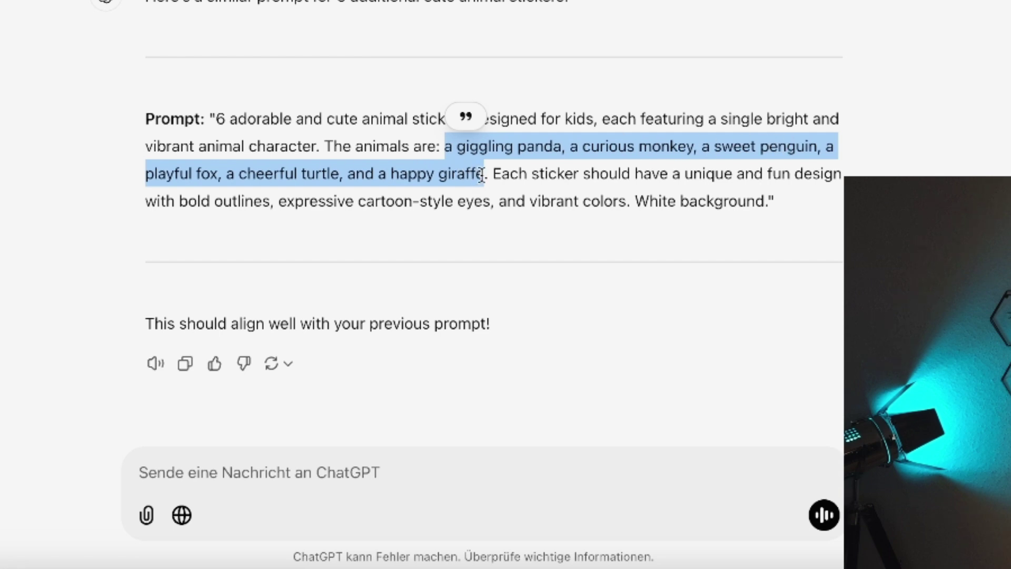
left_click_drag(216, 118, 767, 202)
key("ctrl+c")
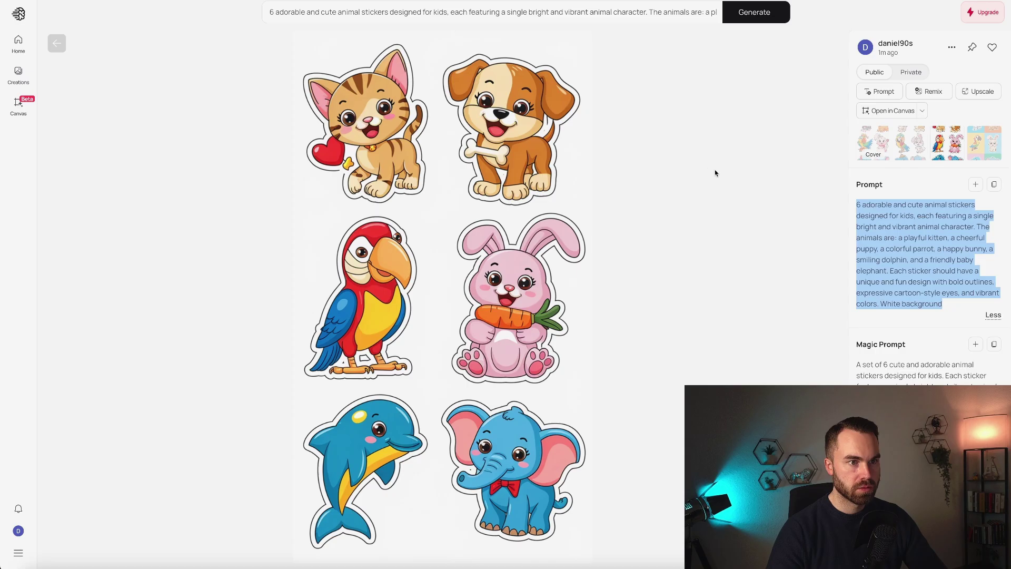
Replace the prompt with the panda, monkey, penguin, fox, turtle and giraffe version and generate
left_click(295, 13)
key("ctrl+a")
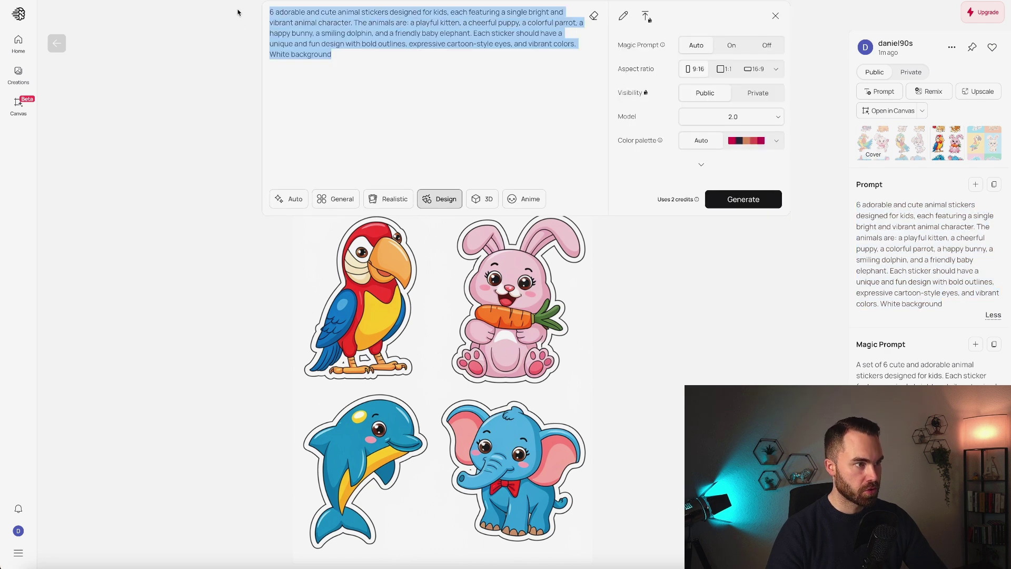
key("ctrl+v")
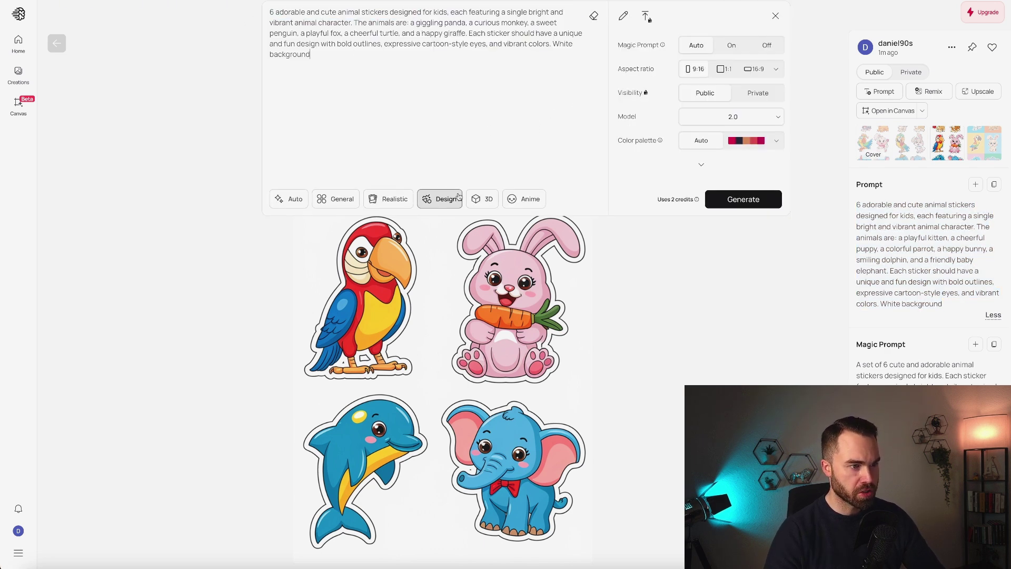
left_click(748, 201)
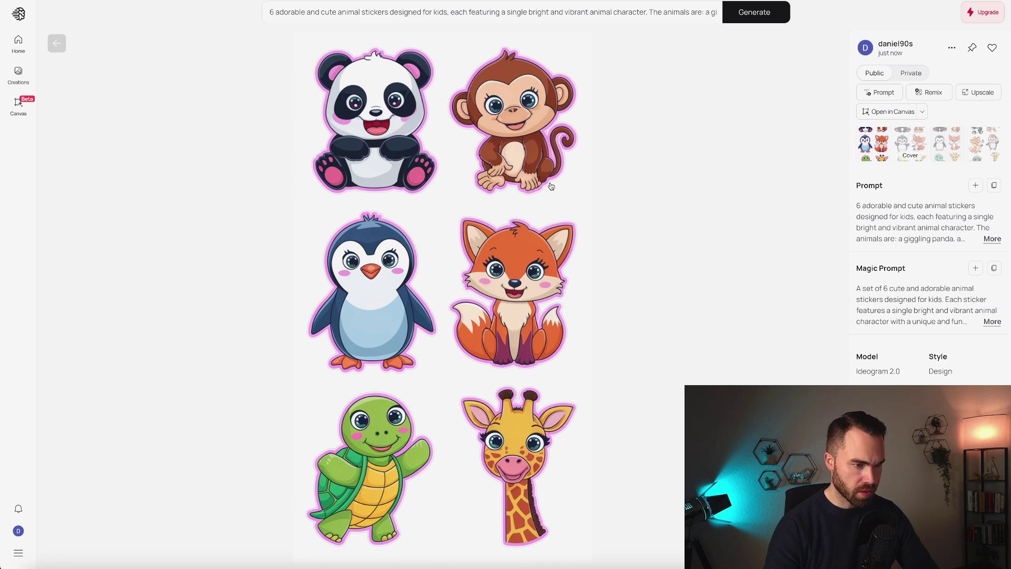
Flip through the four panda-to-giraffe variations, read the Magic Prompt, and pick the third
key("Right")
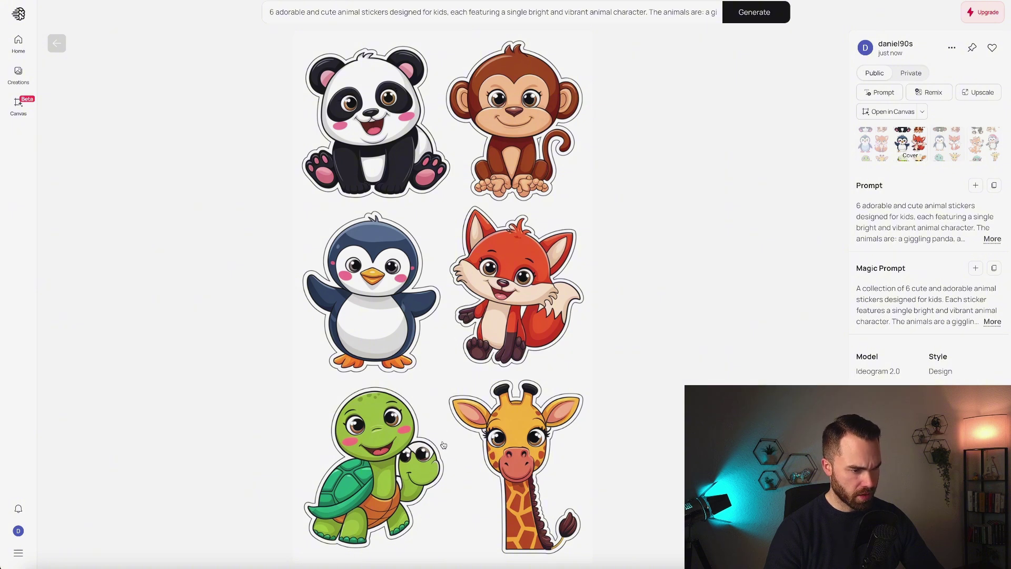
left_click(953, 145)
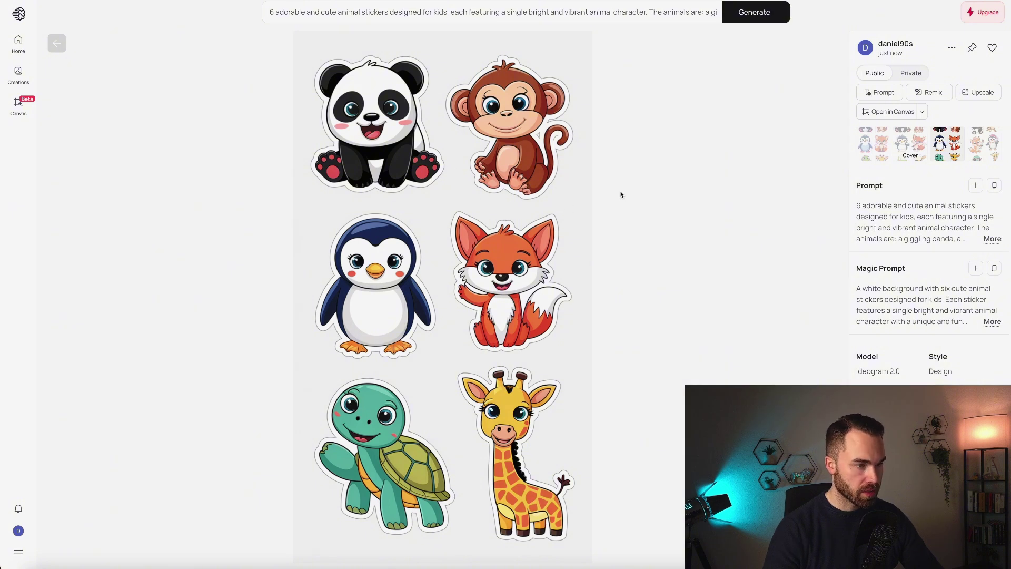
left_click(984, 143)
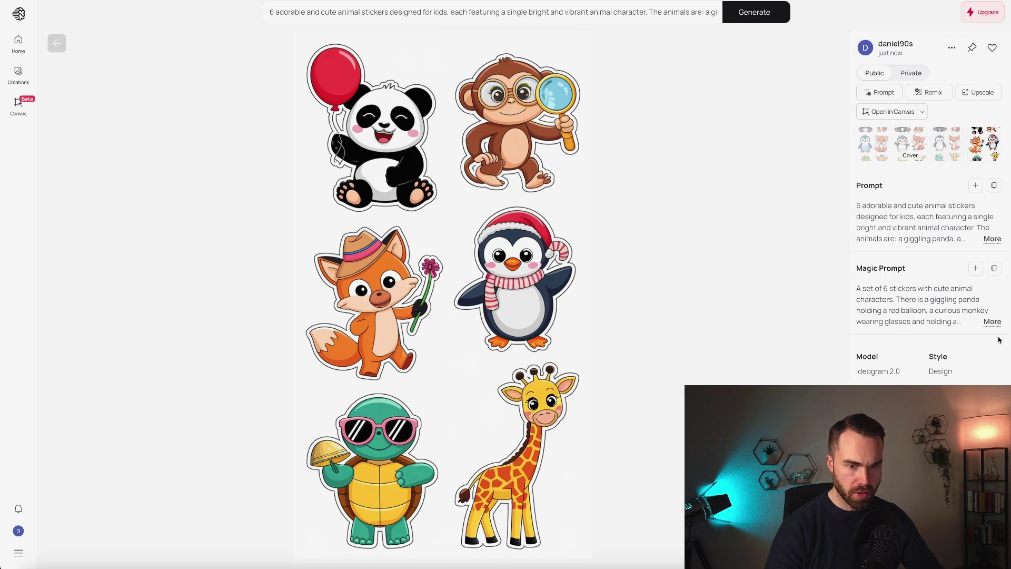
left_click(993, 322)
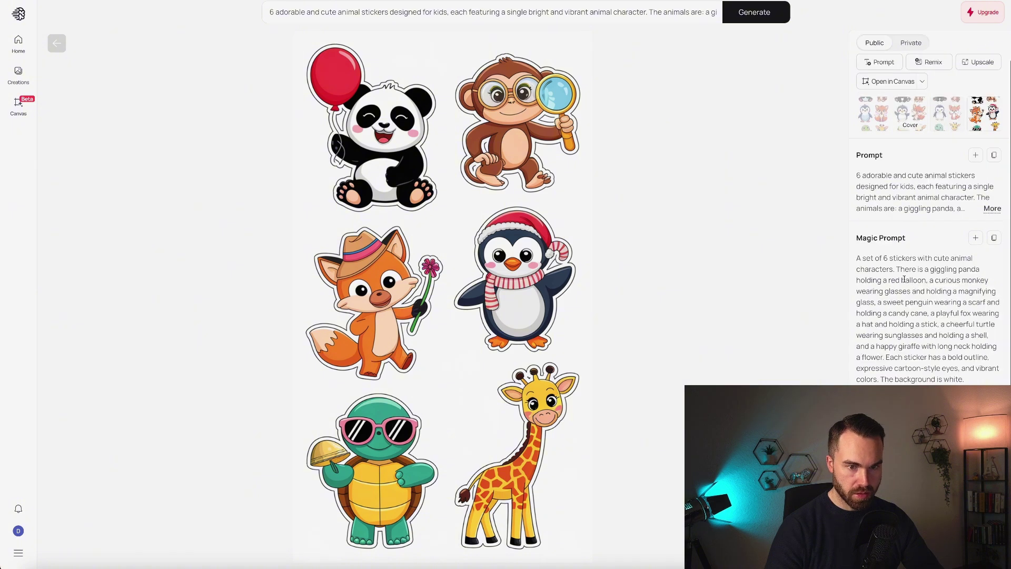
scroll(942, 281, "down", 1)
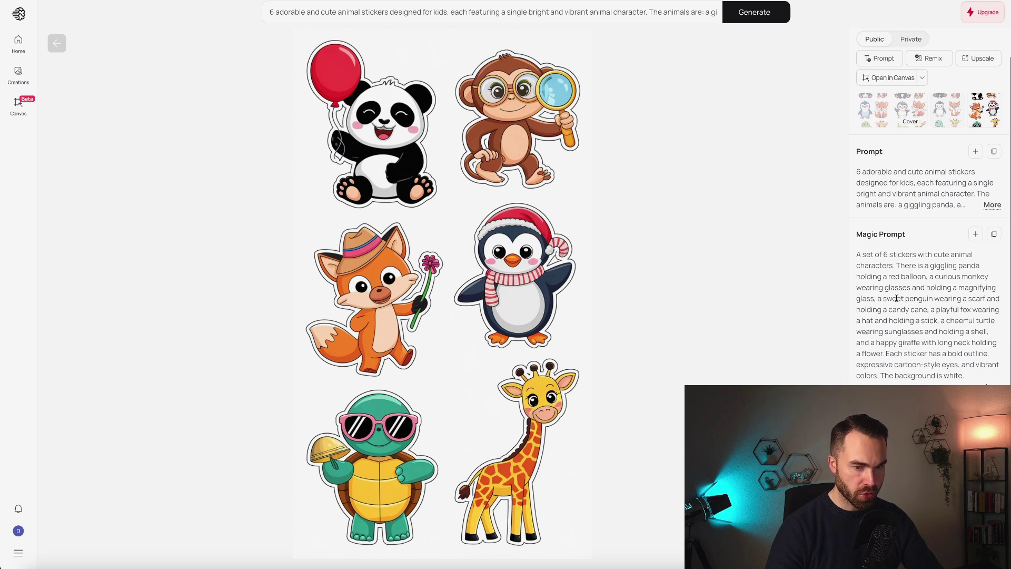
left_click(580, 248)
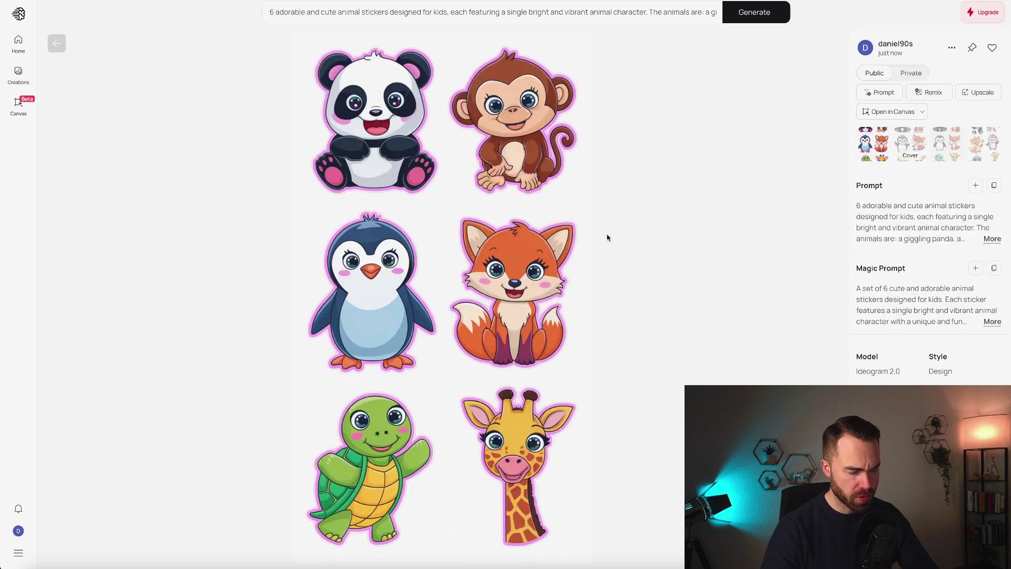
left_click(951, 150)
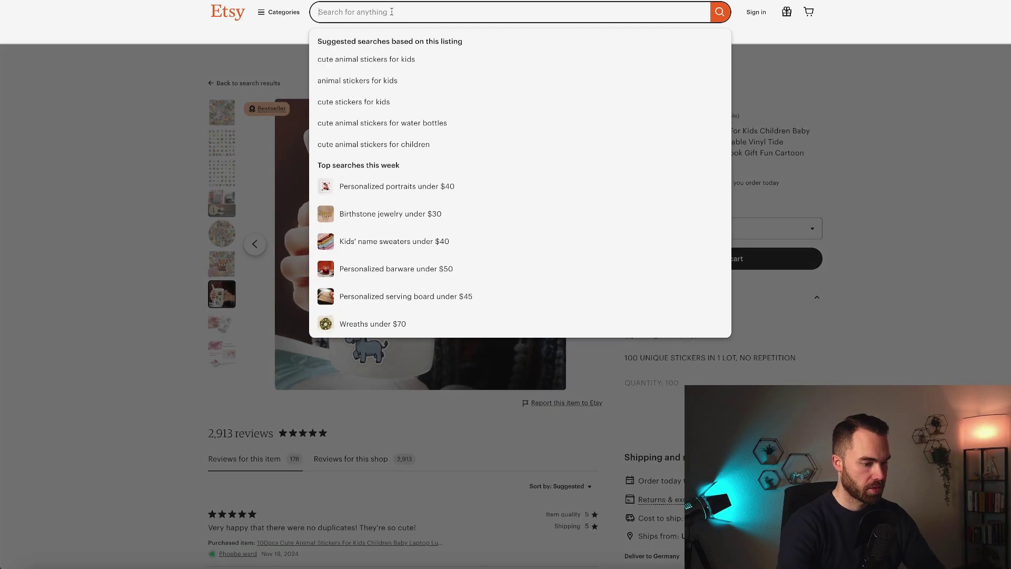
Search Etsy for 'kids stickers' and scroll the results for dinosaur, construction and farm themes
type("k")
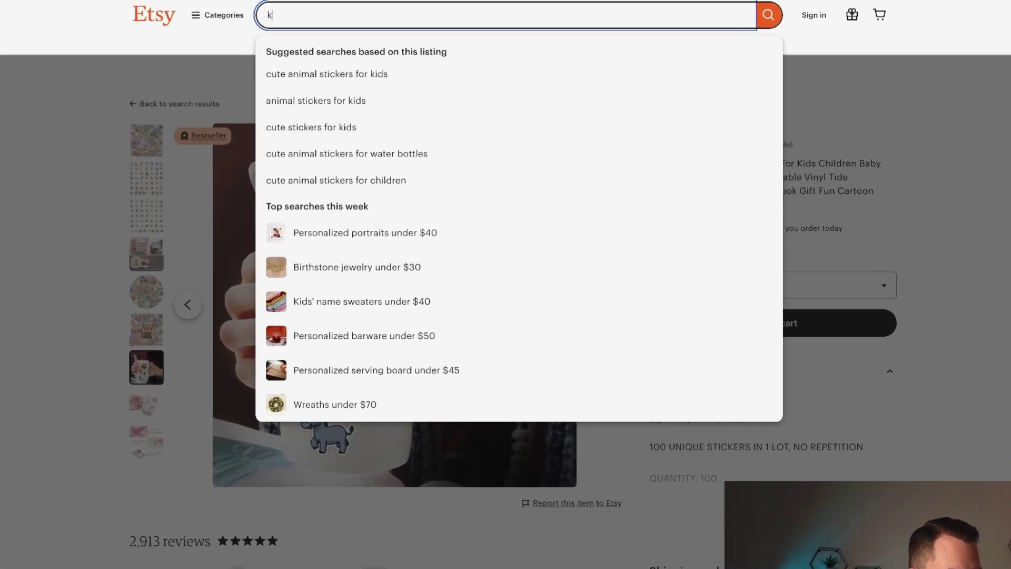
type("ids stickers")
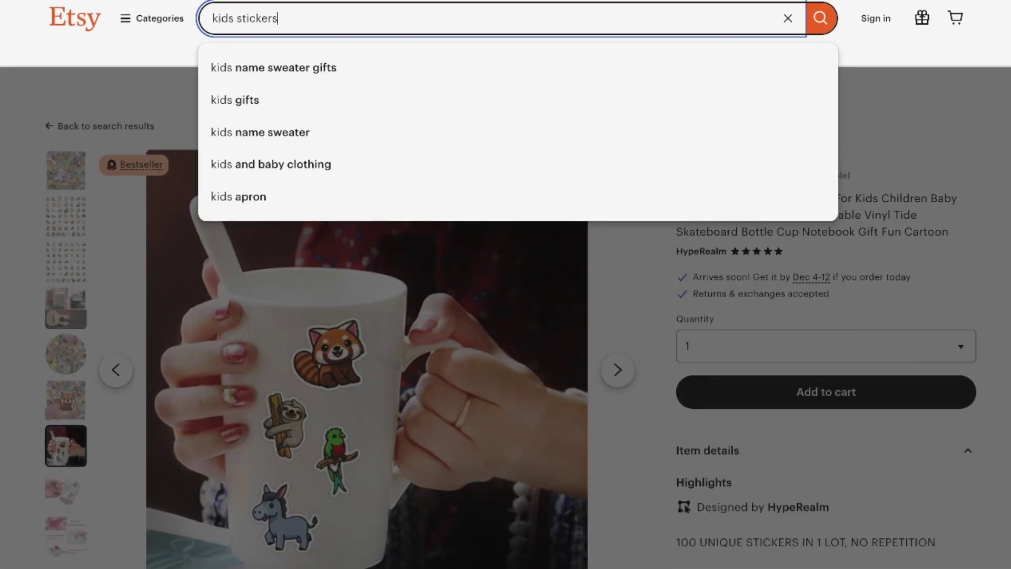
key("Return")
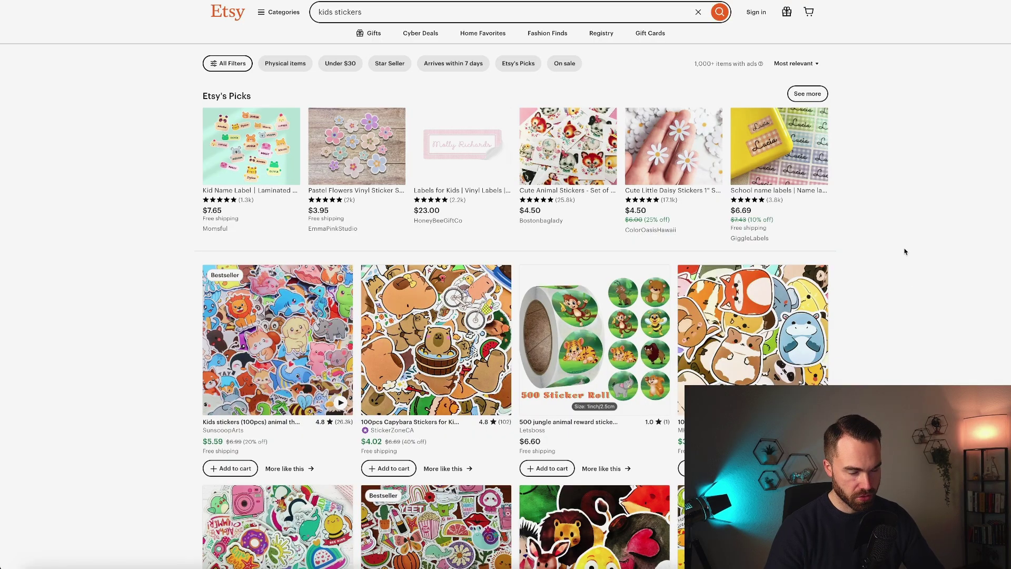
scroll(906, 251, "down", 1)
scroll(906, 250, "down", 3)
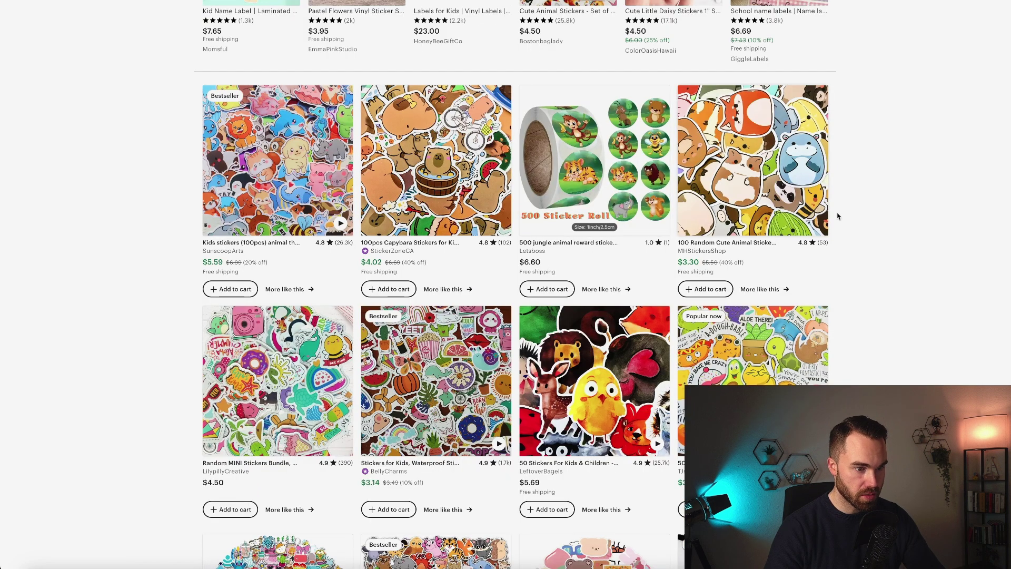
scroll(838, 216, "down", 10)
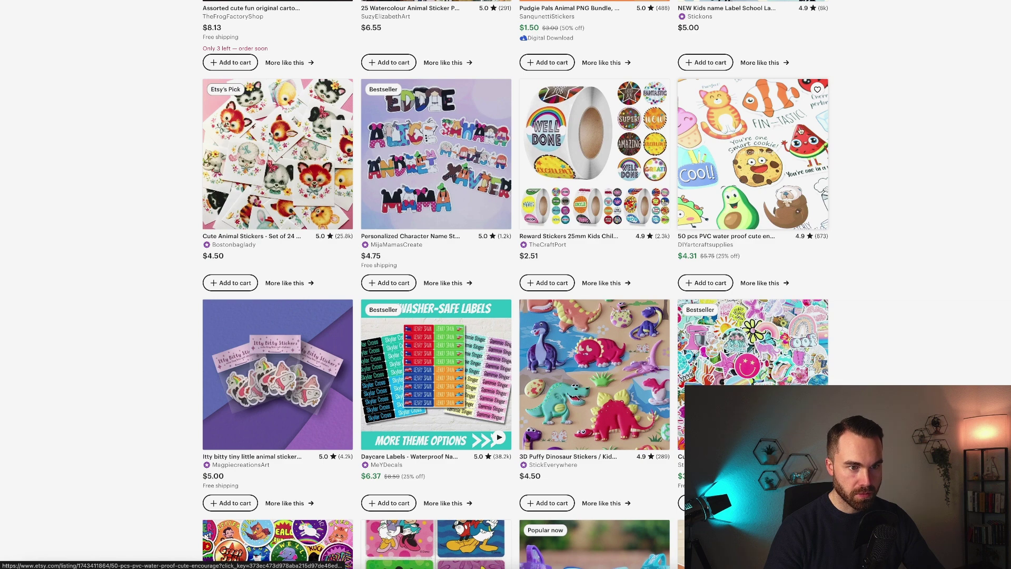
scroll(800, 130, "down", 3)
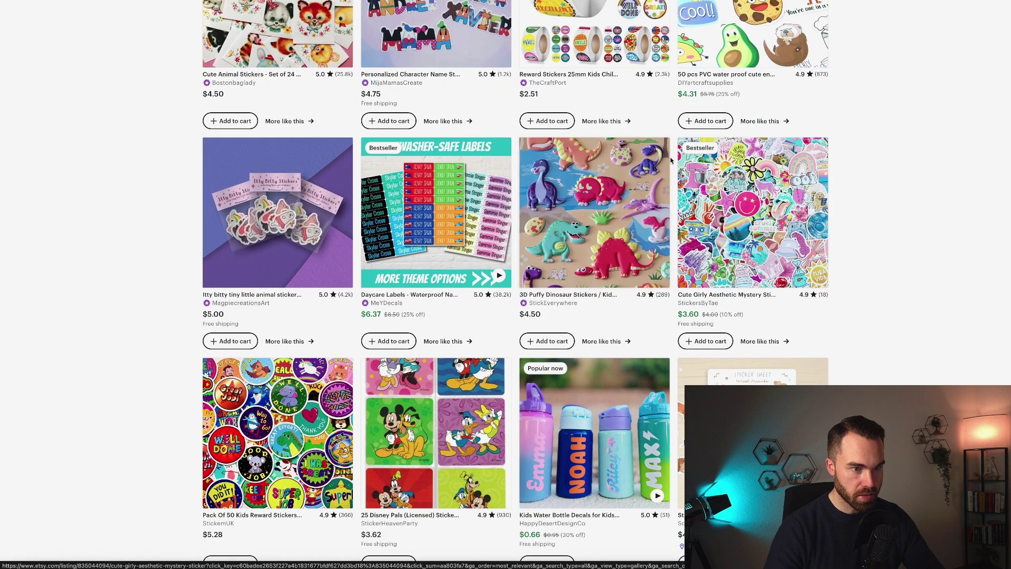
scroll(611, 160, "down", 4)
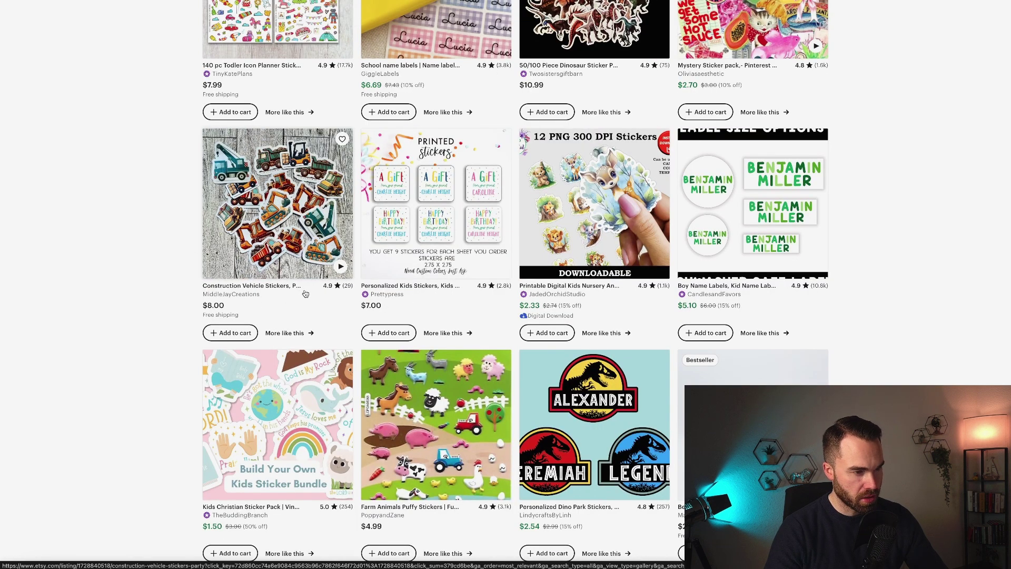
scroll(316, 293, "down", 1)
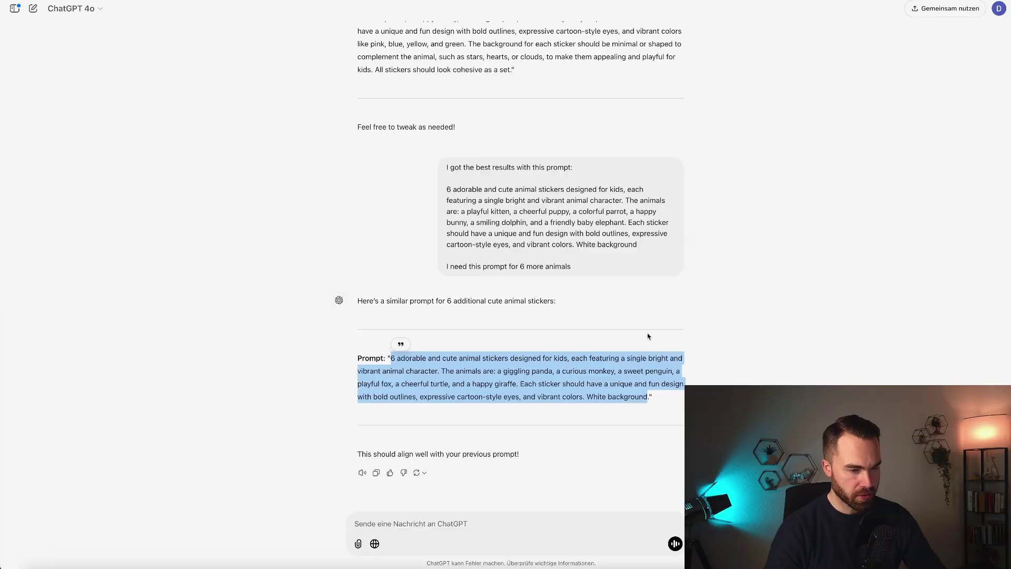
Ask ChatGPT for the sticker prompt for construction vehicles and copy the returned prompt
left_click(398, 524)
type("I need this prompt for construction vehicles")
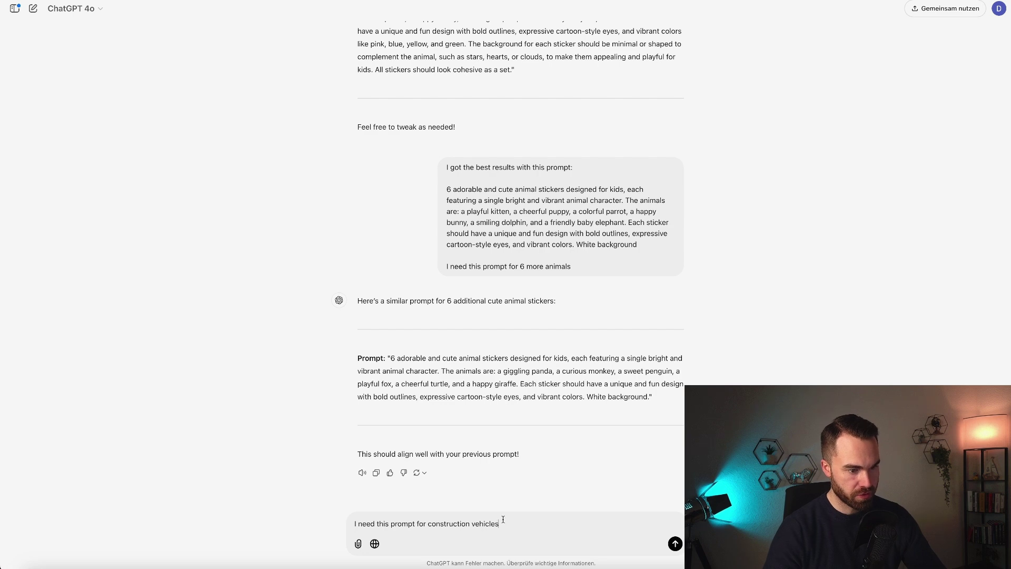
key("Return")
left_click_drag(392, 345, 599, 396)
key("ctrl+c")
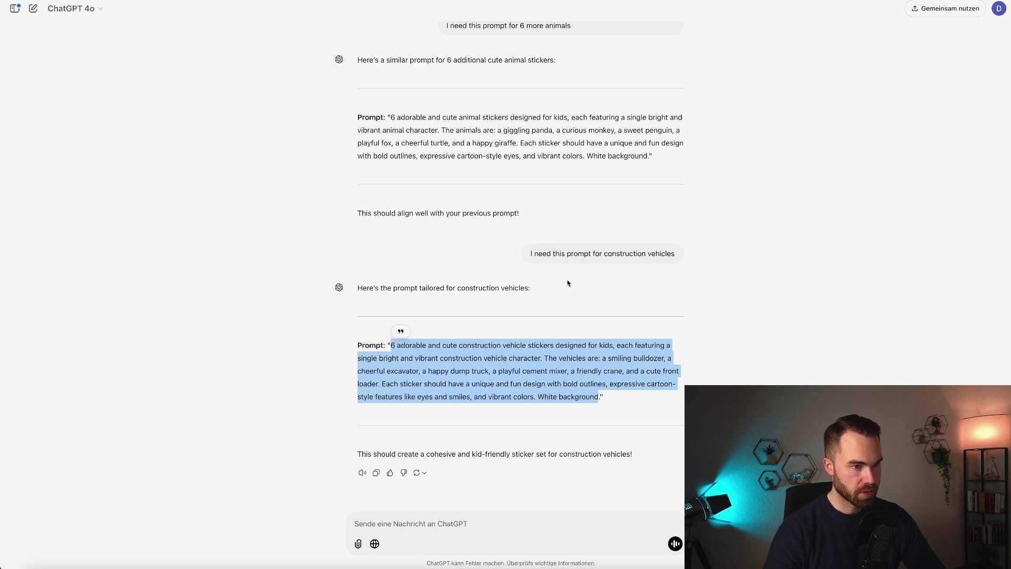
key("super+Tab")
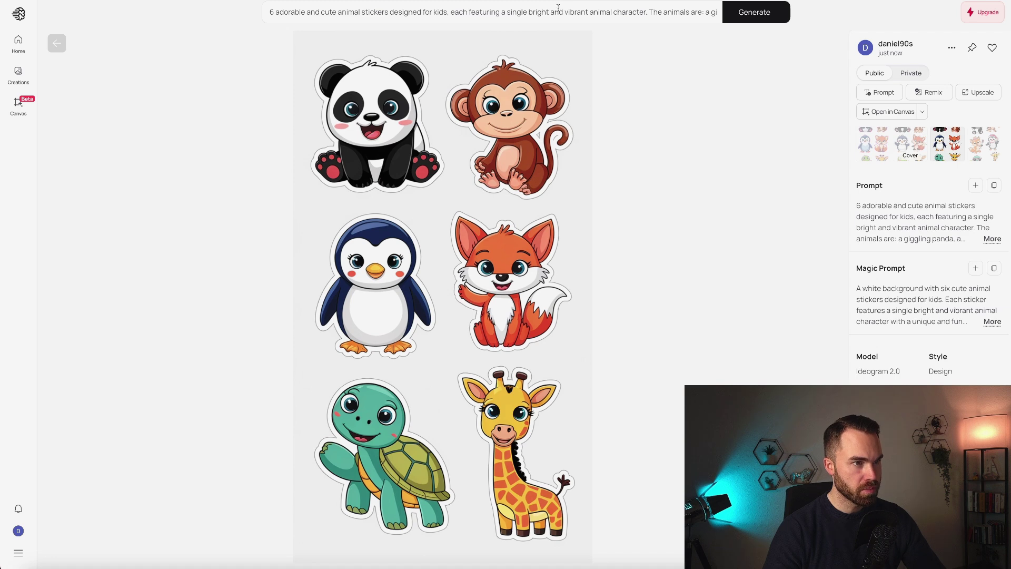
Replace the Ideogram prompt with the construction-vehicle prompt and generate the sticker sheet
left_click(559, 7)
key("ctrl+a")
key("ctrl+v")
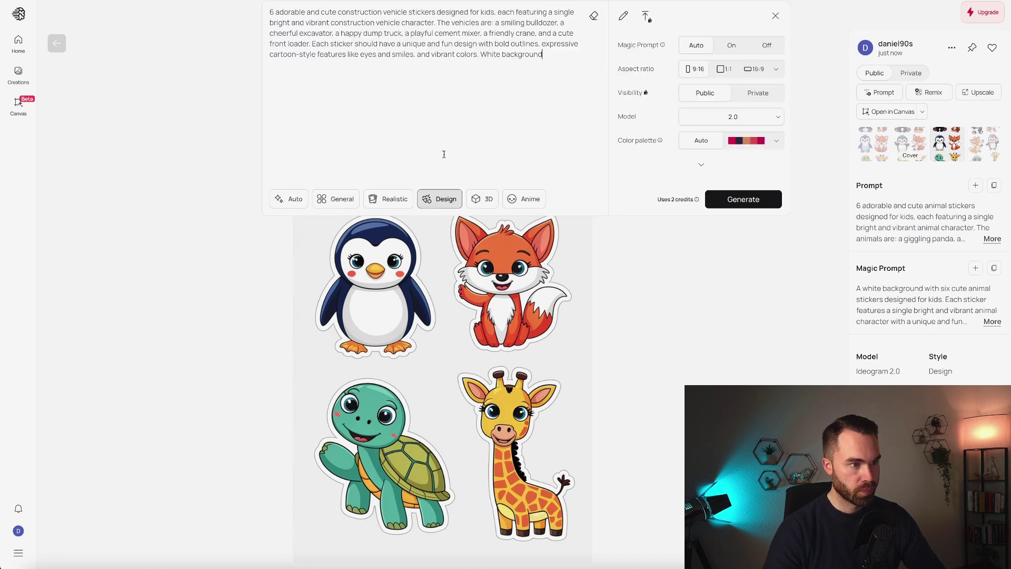
left_click(758, 199)
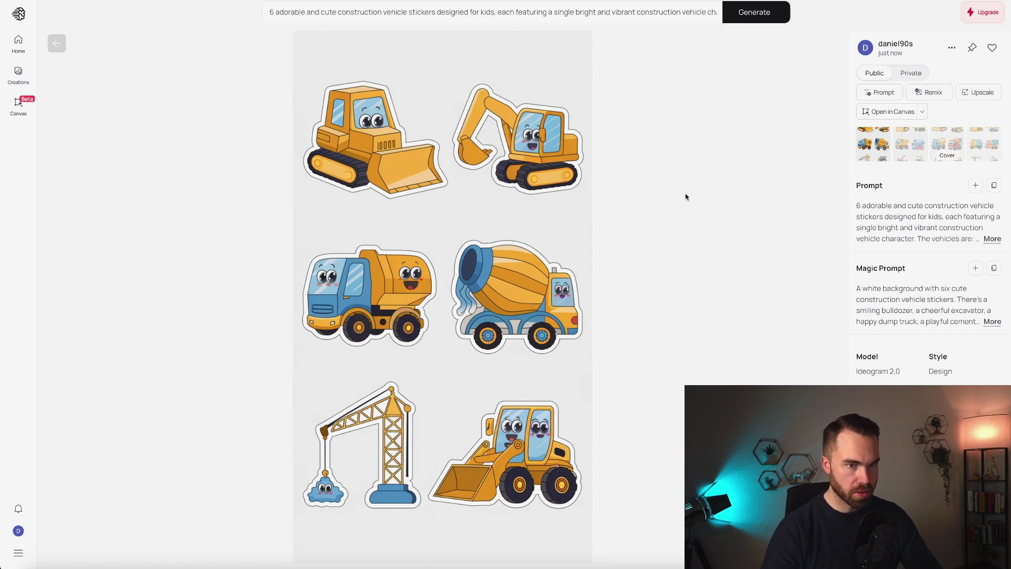
Compare the second, third and fourth construction-vehicle sticker variations
left_click(915, 147)
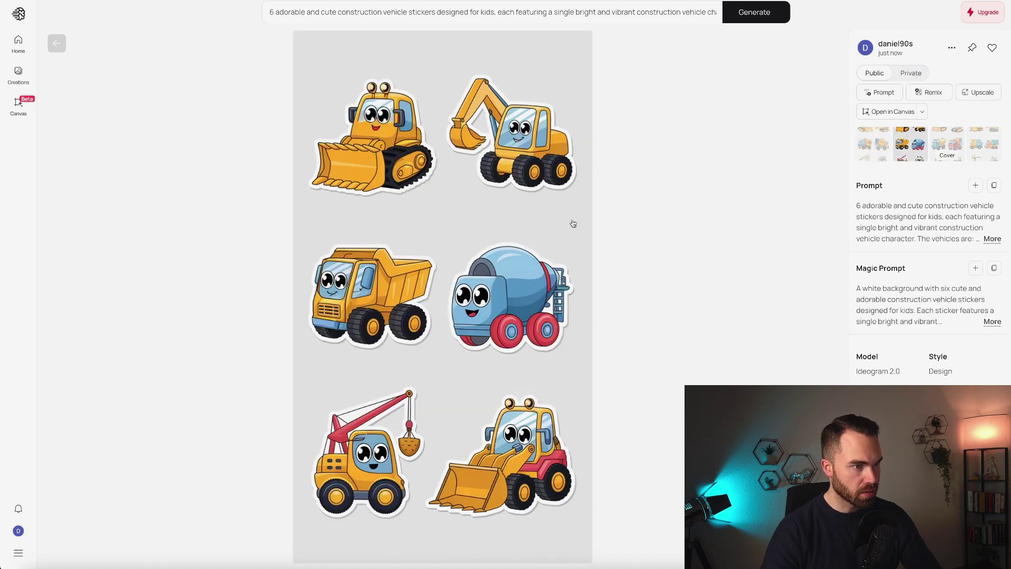
left_click(953, 140)
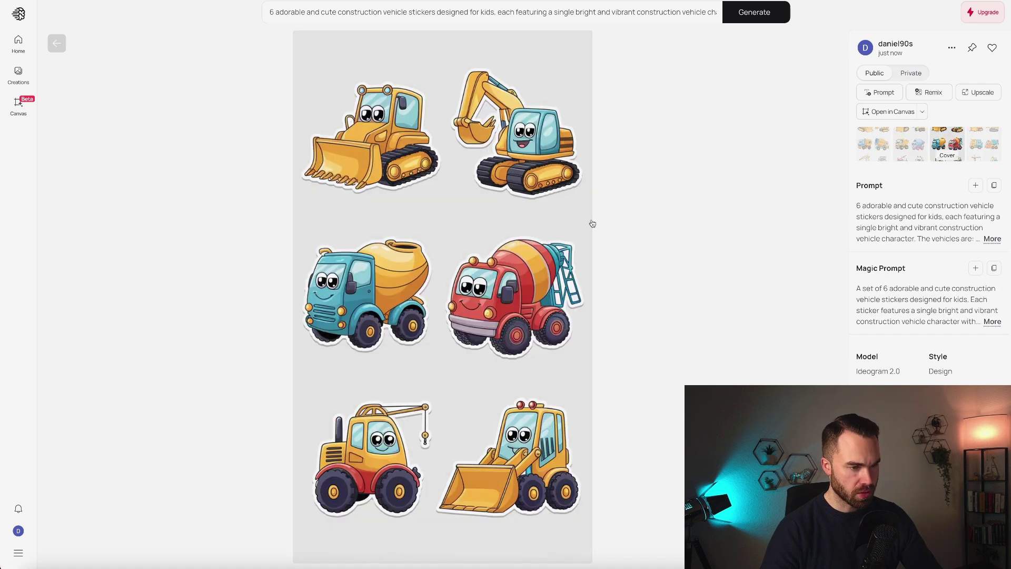
left_click(989, 145)
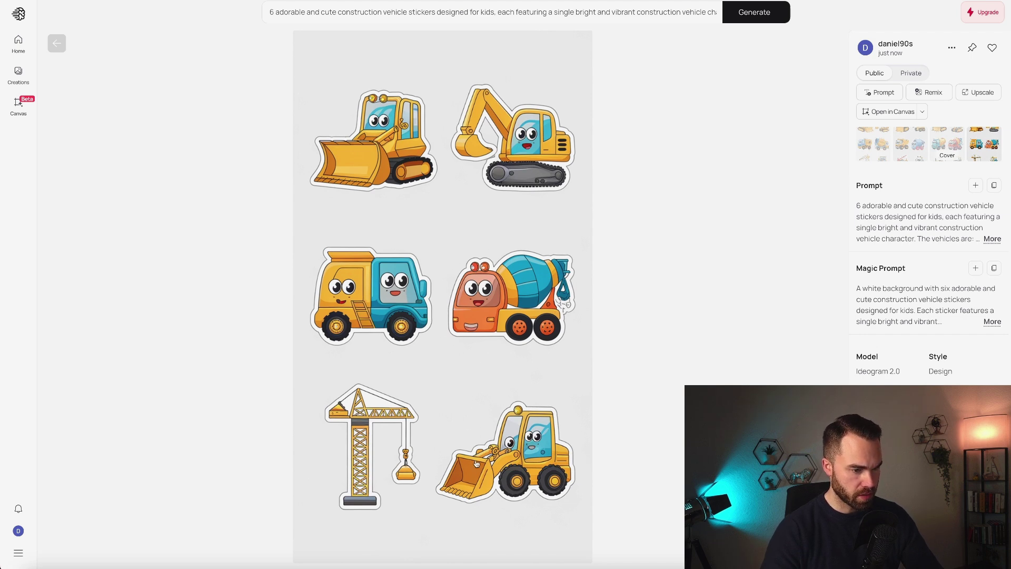
Send ChatGPT the request for a dinosaur sticker prompt and select the returned text
key("Left")
key("Left")
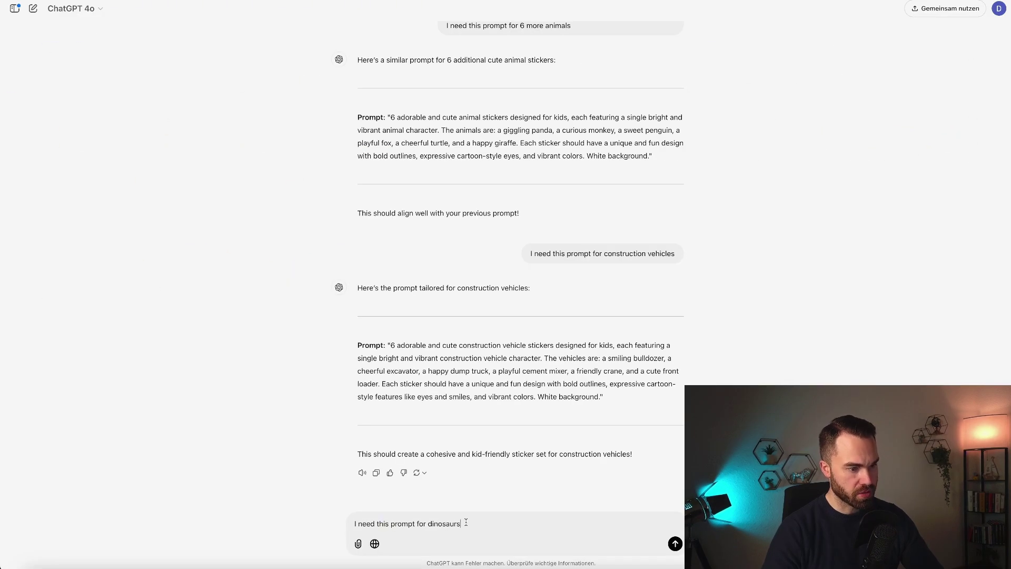
key("Return")
left_click_drag(391, 345, 552, 393)
key("ctrl+c")
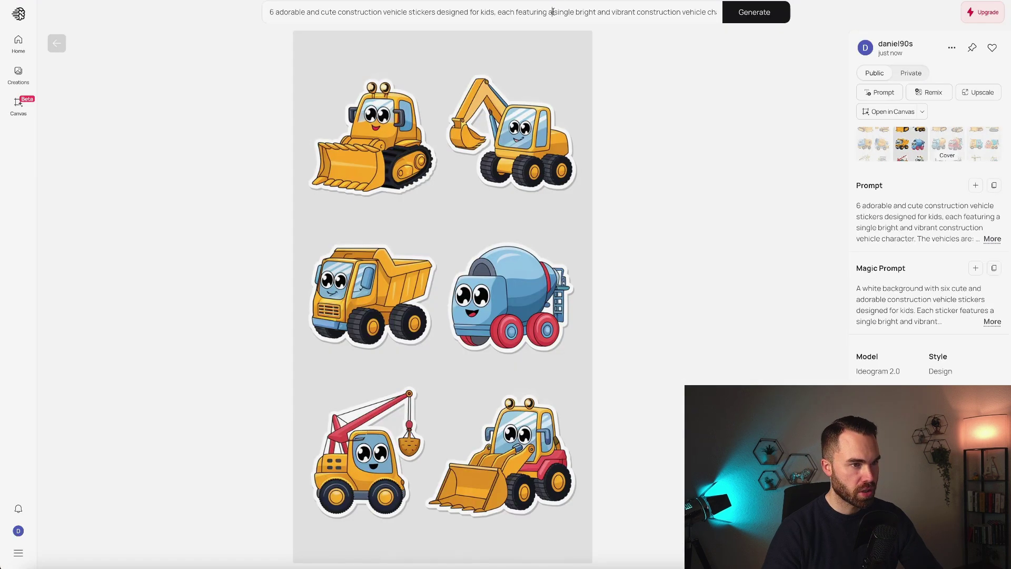
left_click(552, 11)
Replace the construction prompt with the dinosaur prompt and generate the sticker sheet
key("ctrl+a")
key("ctrl+v")
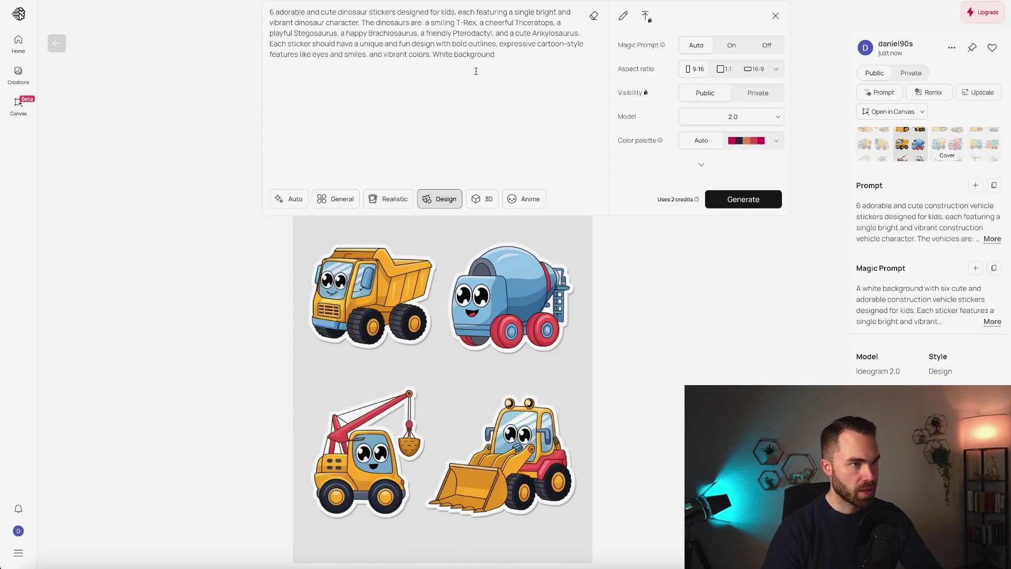
left_click_drag(580, 33, 361, 23)
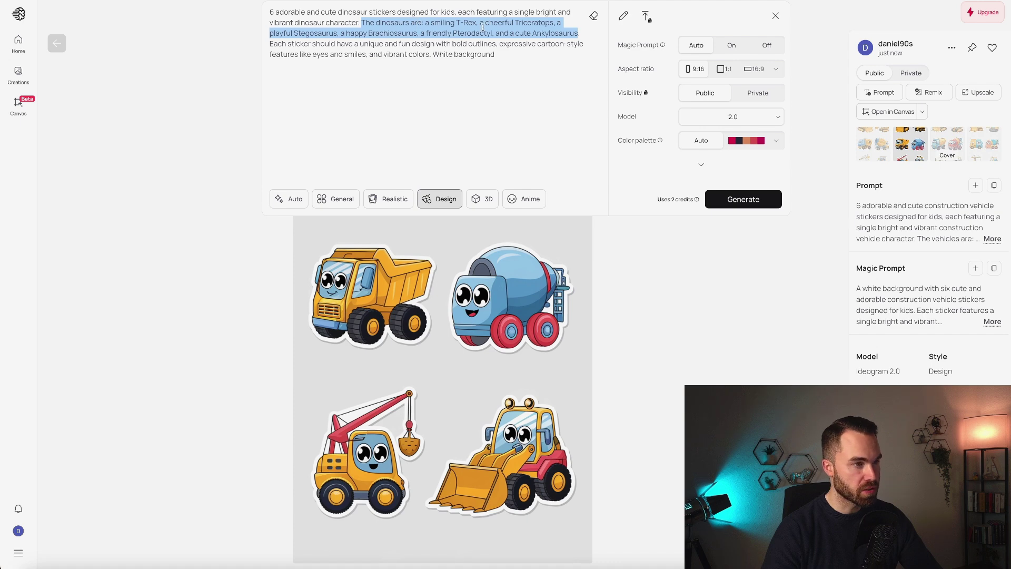
left_click(511, 56)
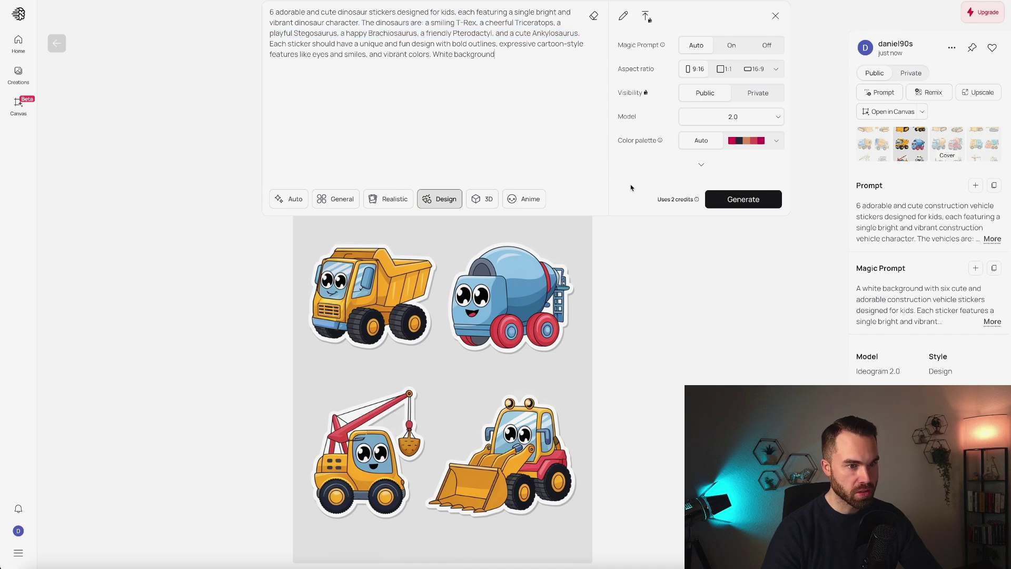
left_click(748, 199)
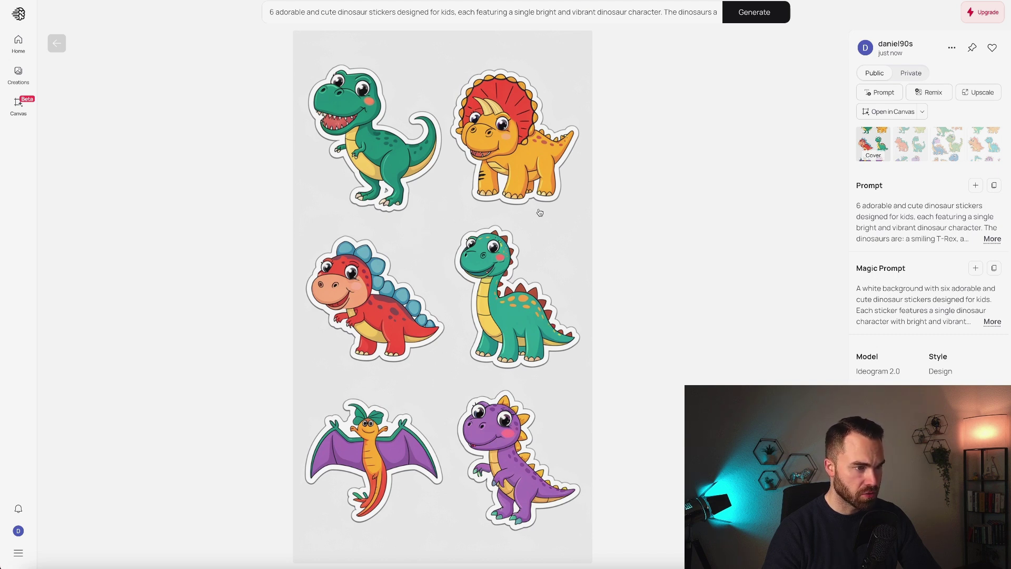
Compare the second, third and fourth dinosaur sticker variations
left_click(914, 143)
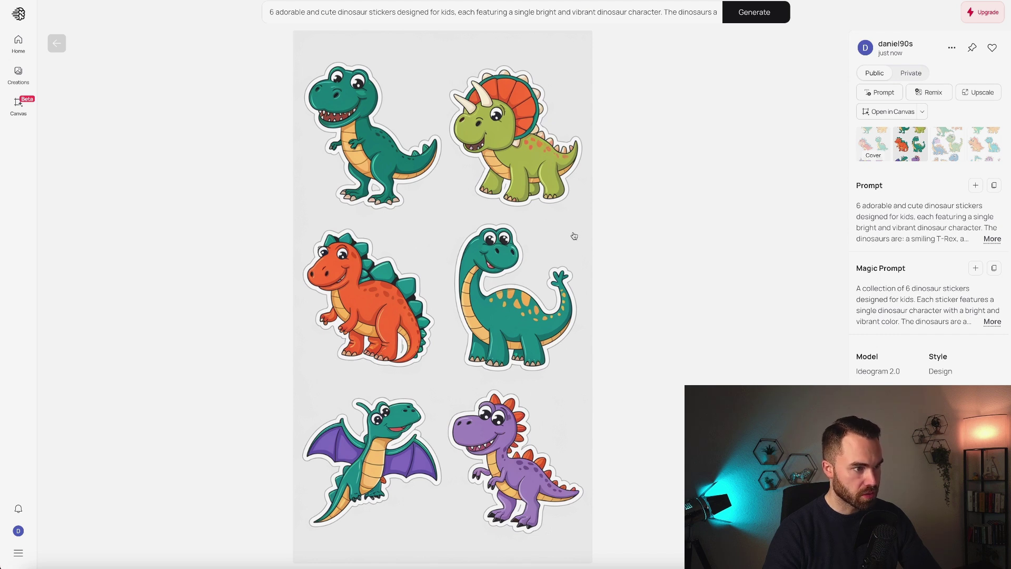
left_click(950, 151)
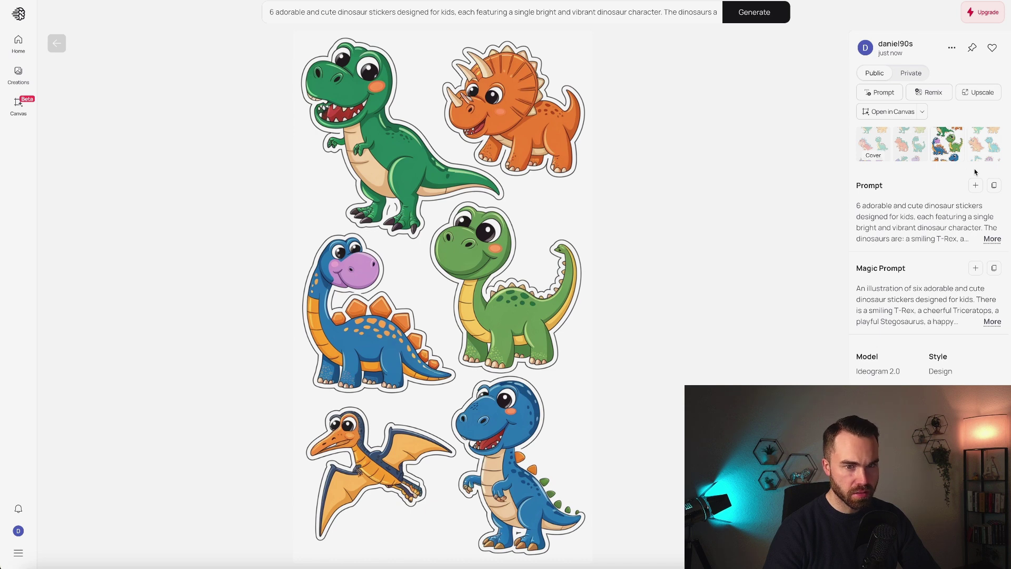
left_click(980, 147)
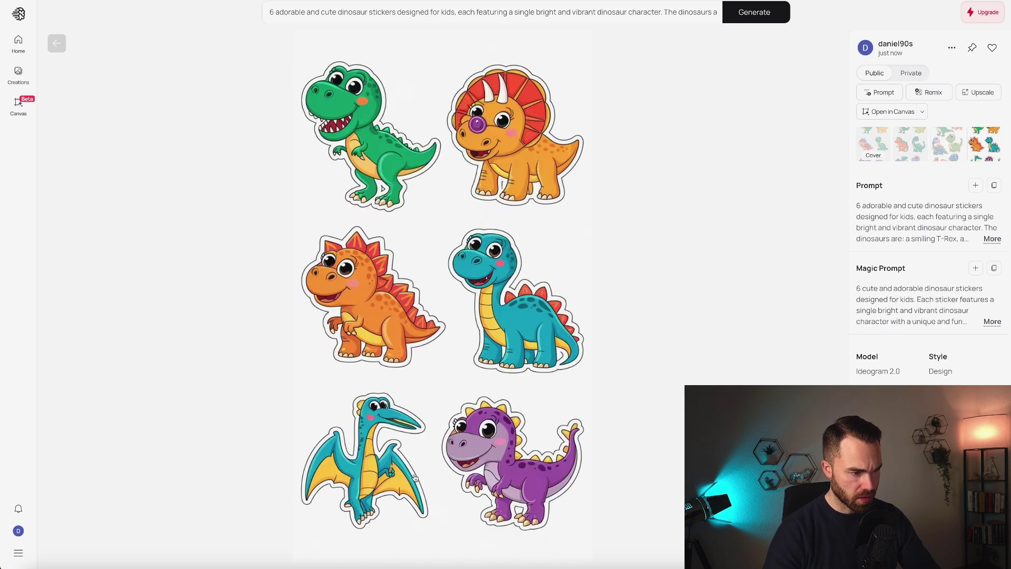
Return to the first dinosaur sticker variation
key("Right")
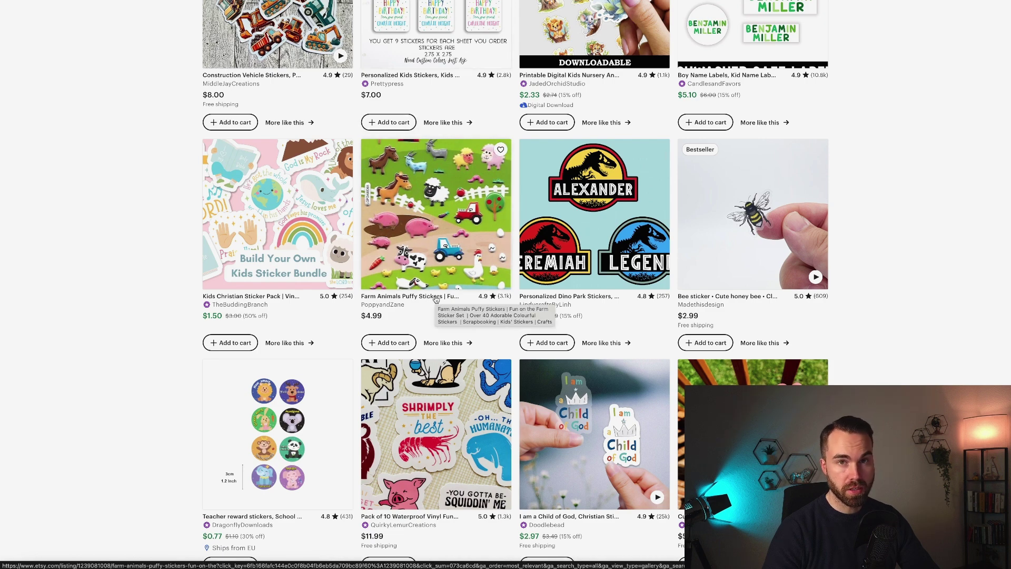
Ask ChatGPT for the sticker prompt for farm animals and select the returned text
type("I need this prompt for farm animals")
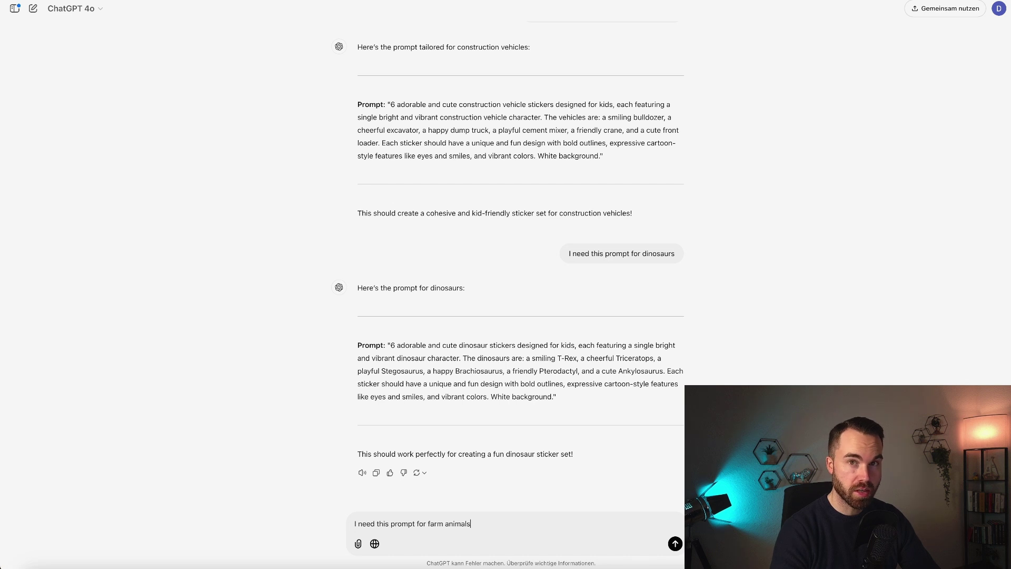
key("Return")
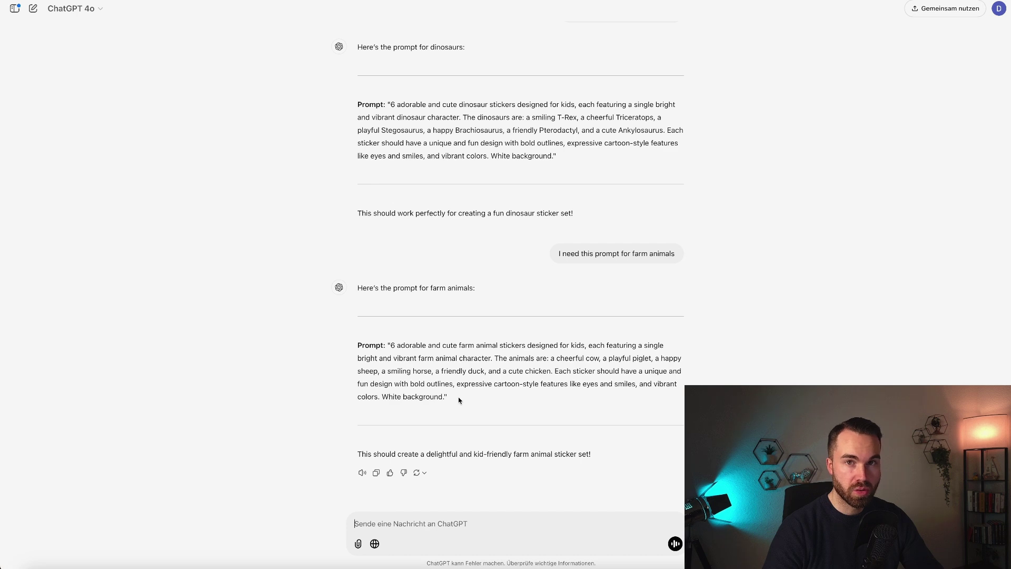
left_click_drag(458, 400, 390, 345)
key("ctrl+c")
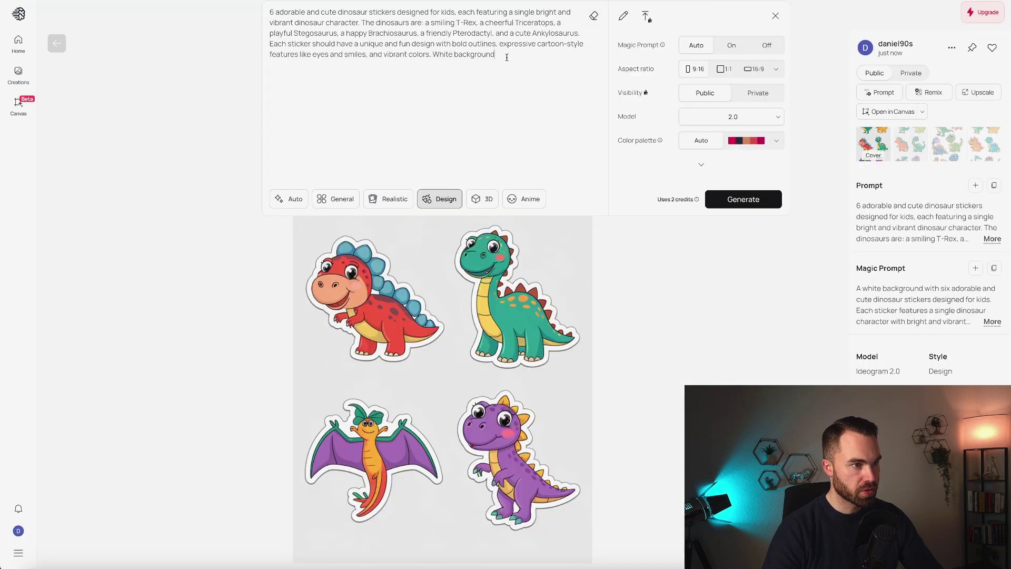
Replace the dinosaur prompt with the farm animal prompt and generate the sticker sheet
key("ctrl+a")
key("ctrl+v")
left_click(743, 199)
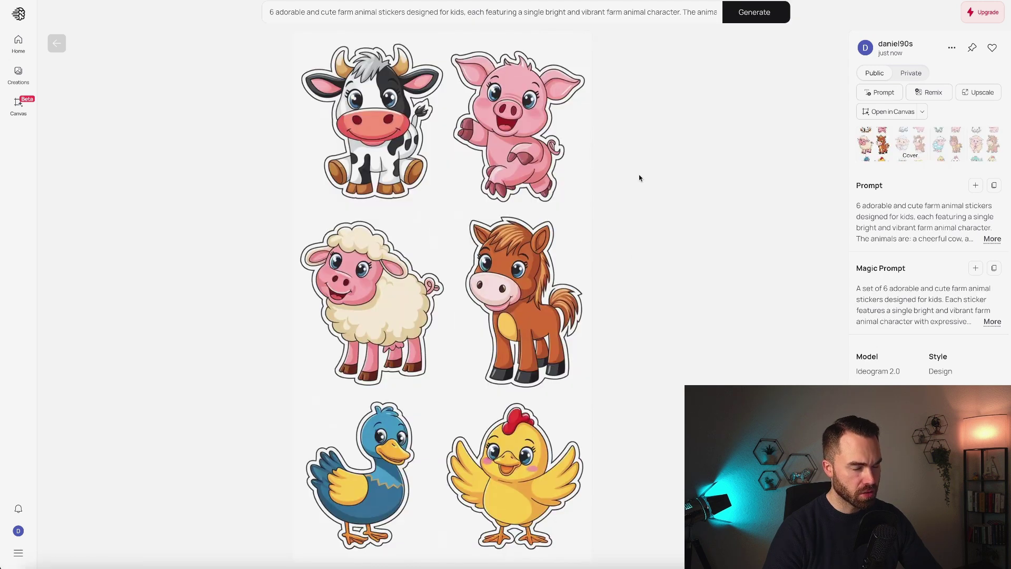
Step through the four farm animal sticker variations to compare them
left_click(913, 141)
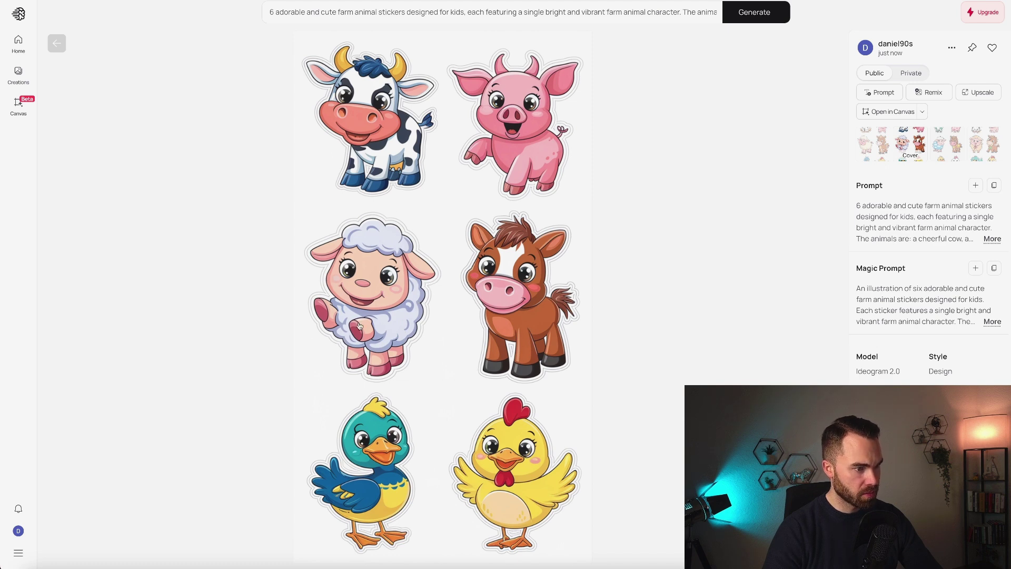
left_click(948, 145)
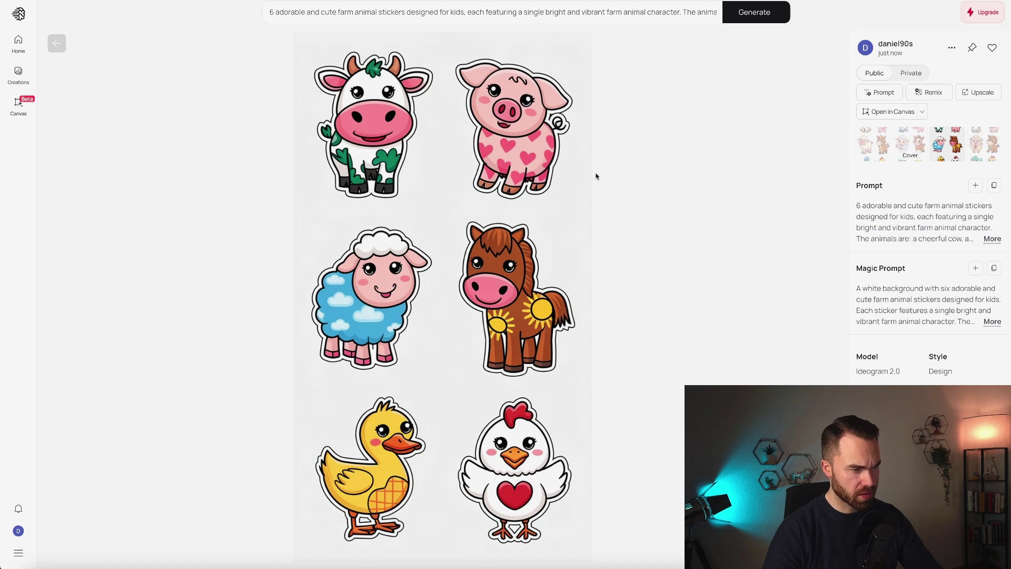
key("Right")
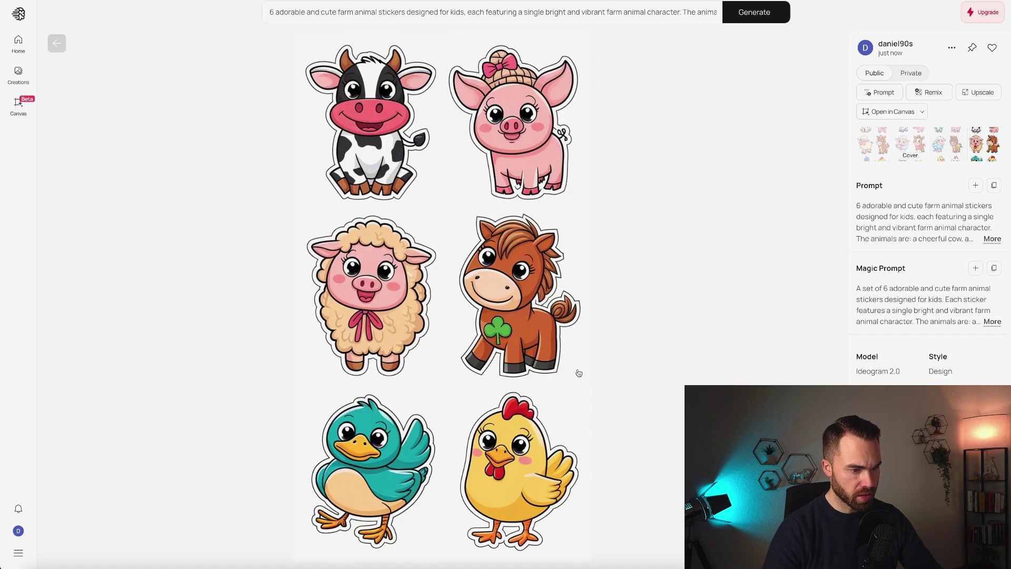
key("Left")
key("Right")
Open page 4 of the Etsy kids sticker results and select ChatGPT's food sticker prompt
left_click(875, 145)
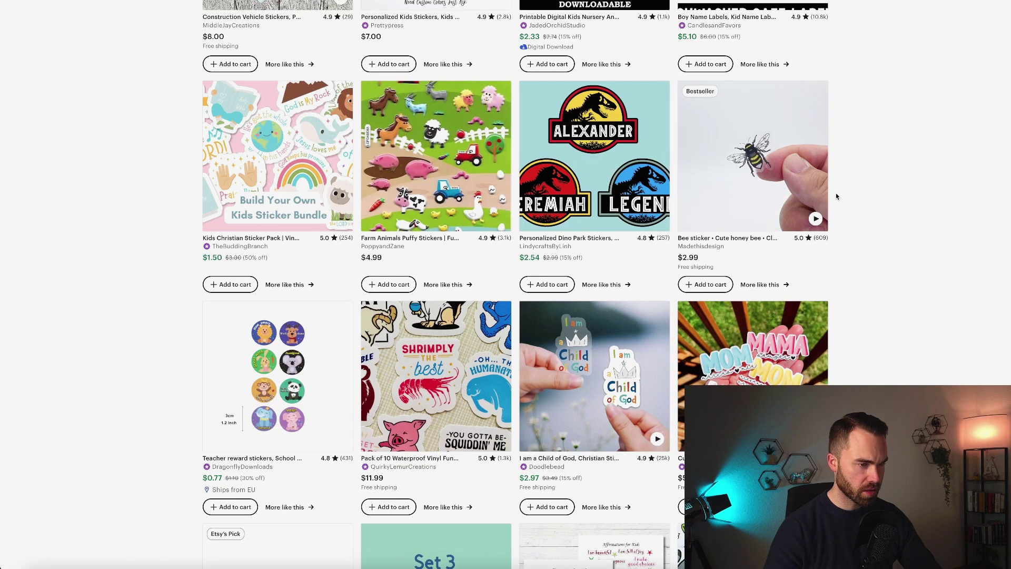
scroll(834, 233, "down", 10)
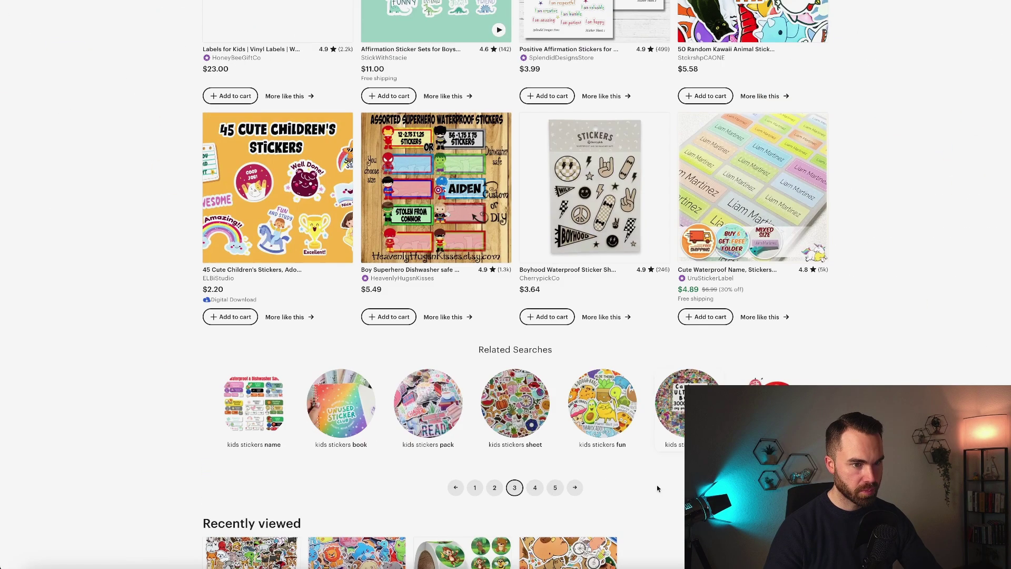
left_click(533, 489)
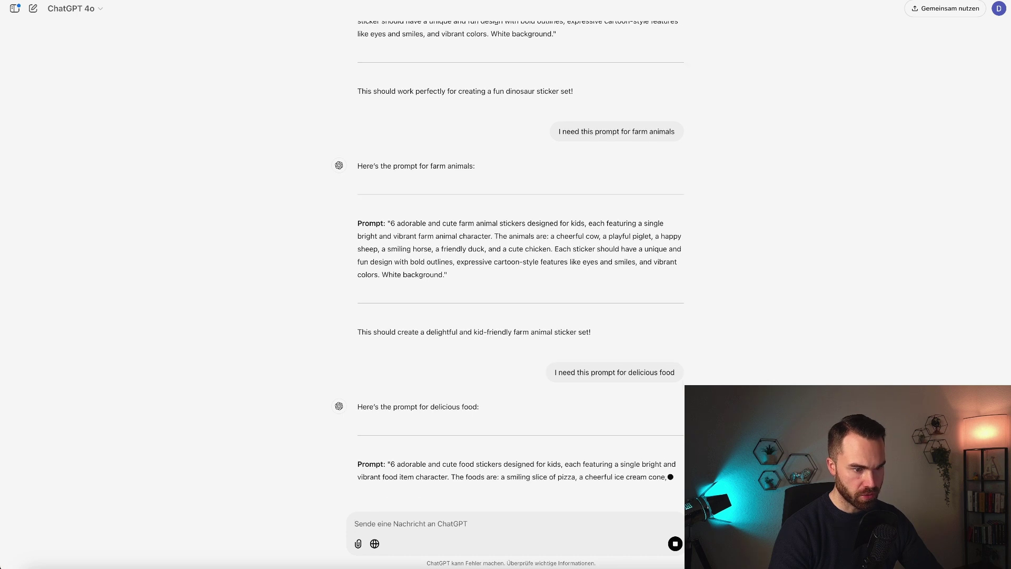
left_click_drag(391, 345, 480, 394)
key("ctrl+c")
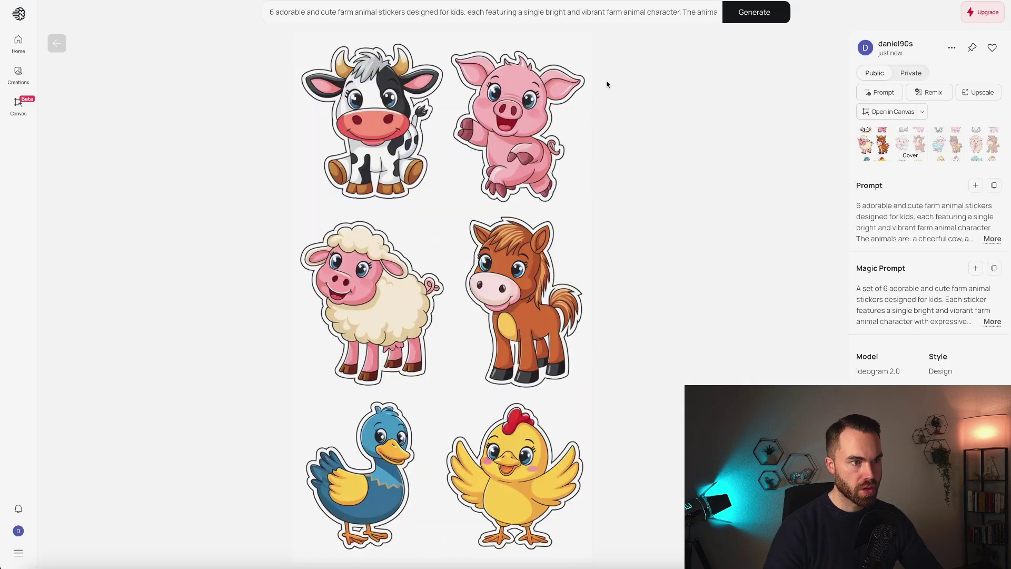
Replace the farm animal prompt with the food sticker prompt and generate the sheet
left_click(615, 18)
key("ctrl+a")
key("ctrl+v")
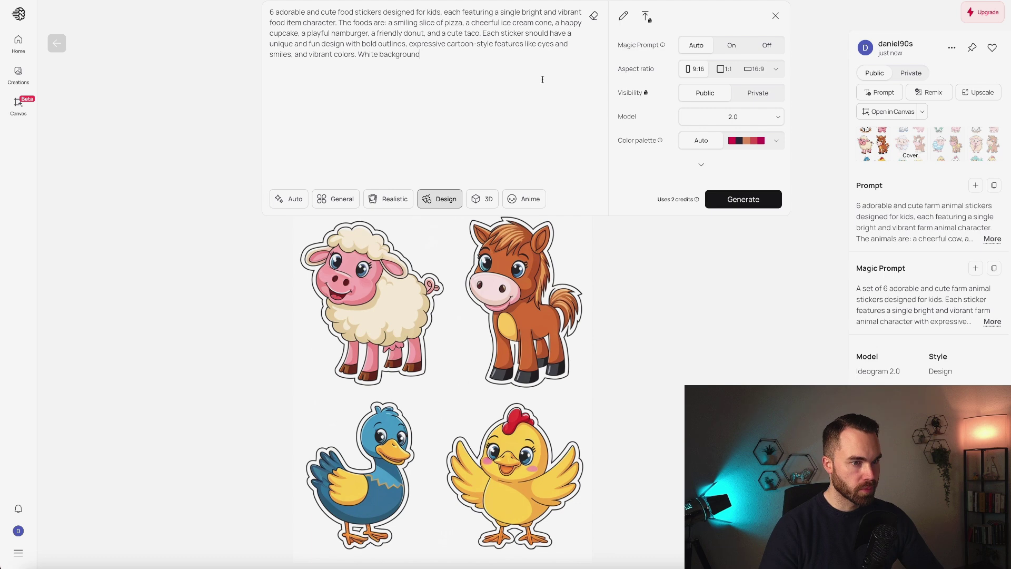
left_click(754, 199)
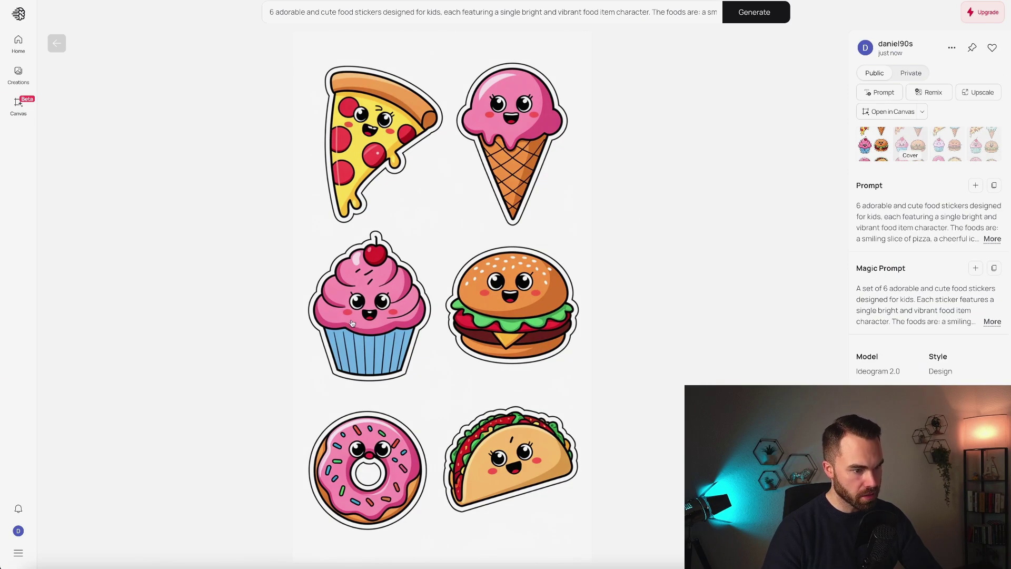
Compare the food sticker variations, ending on the second one
left_click(915, 141)
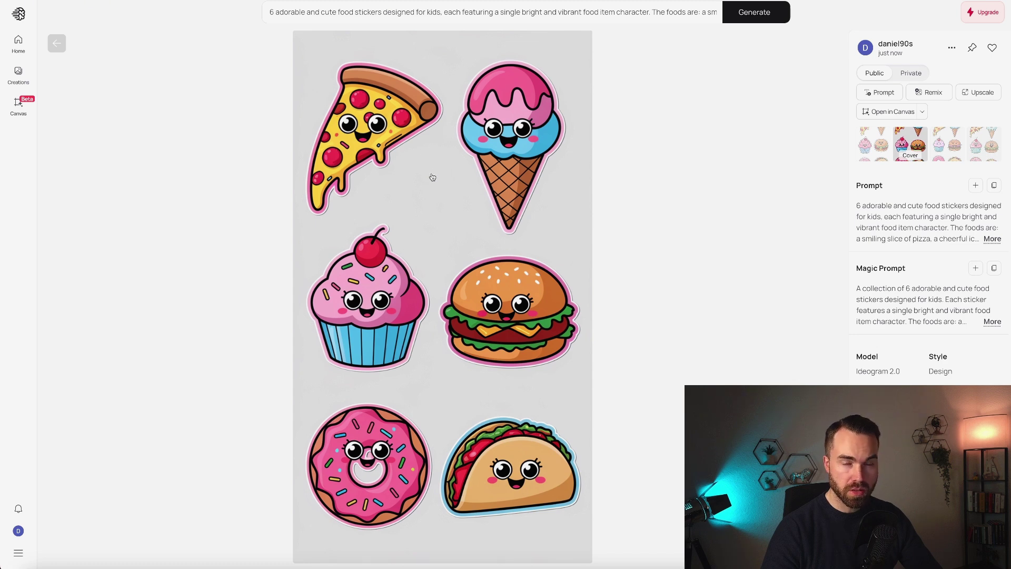
left_click(951, 145)
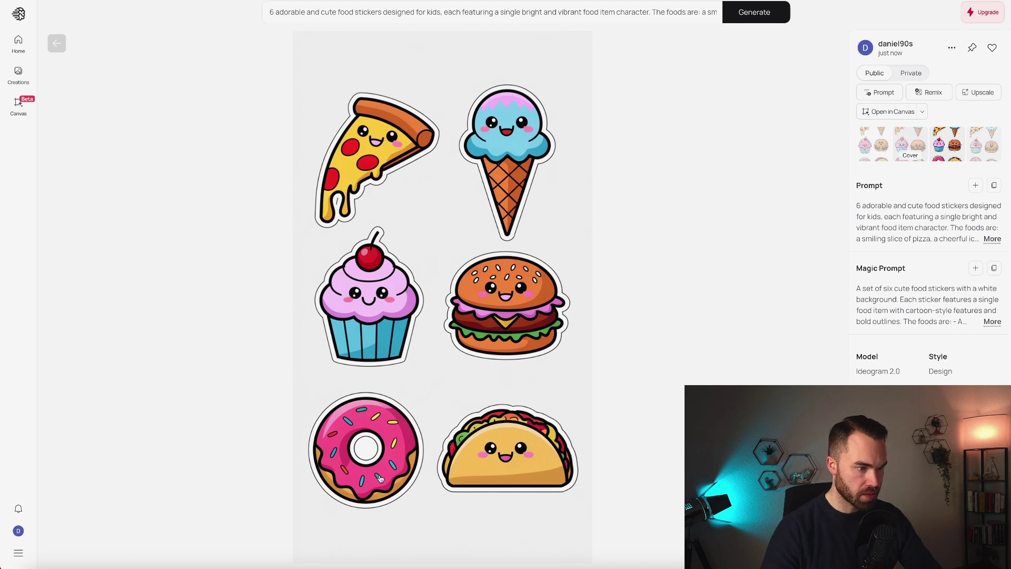
left_click(984, 145)
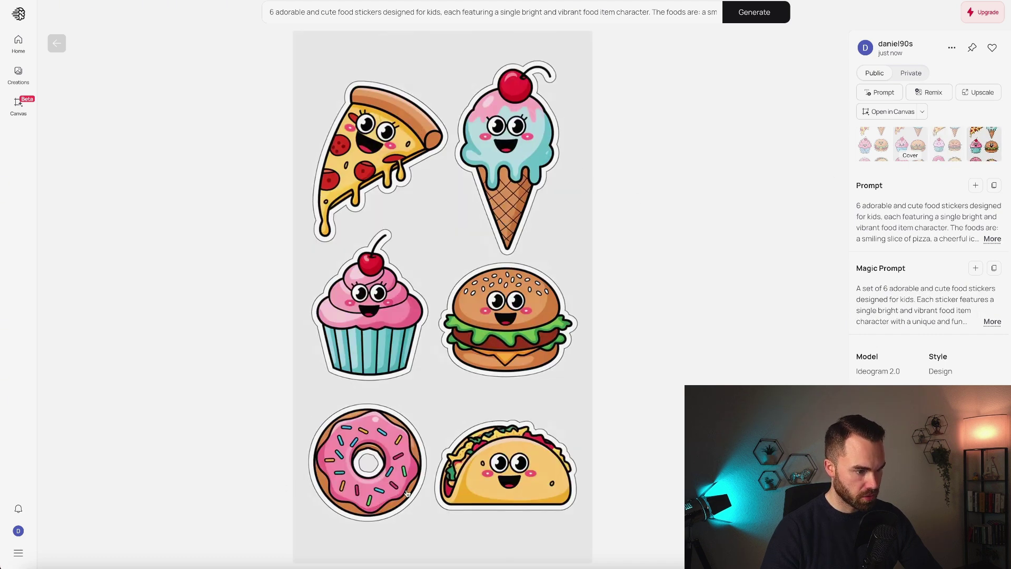
key("Left")
key("Left")
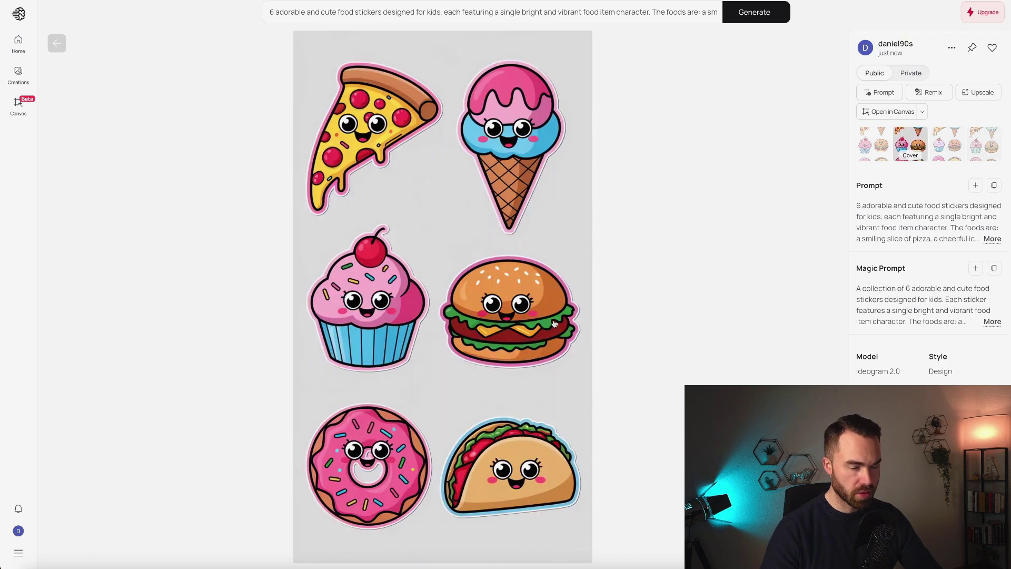